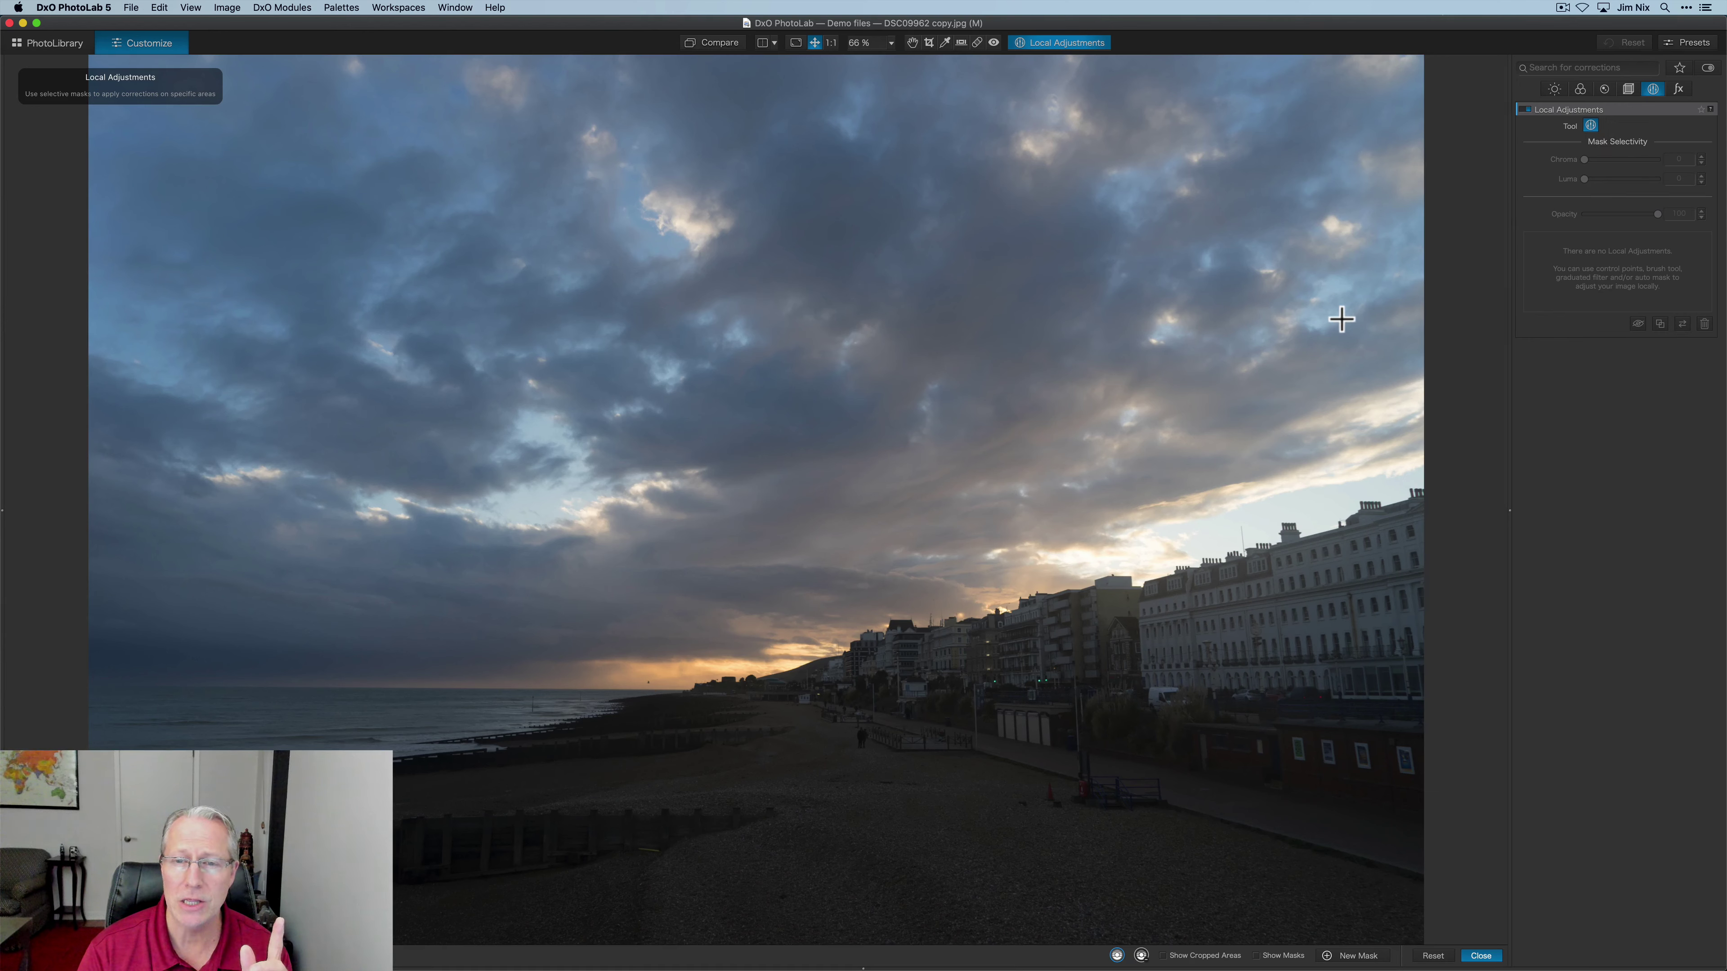
Add a control point on the seafront buildings, shrinking its circle of influence and nudging it into place
right_click(938, 625)
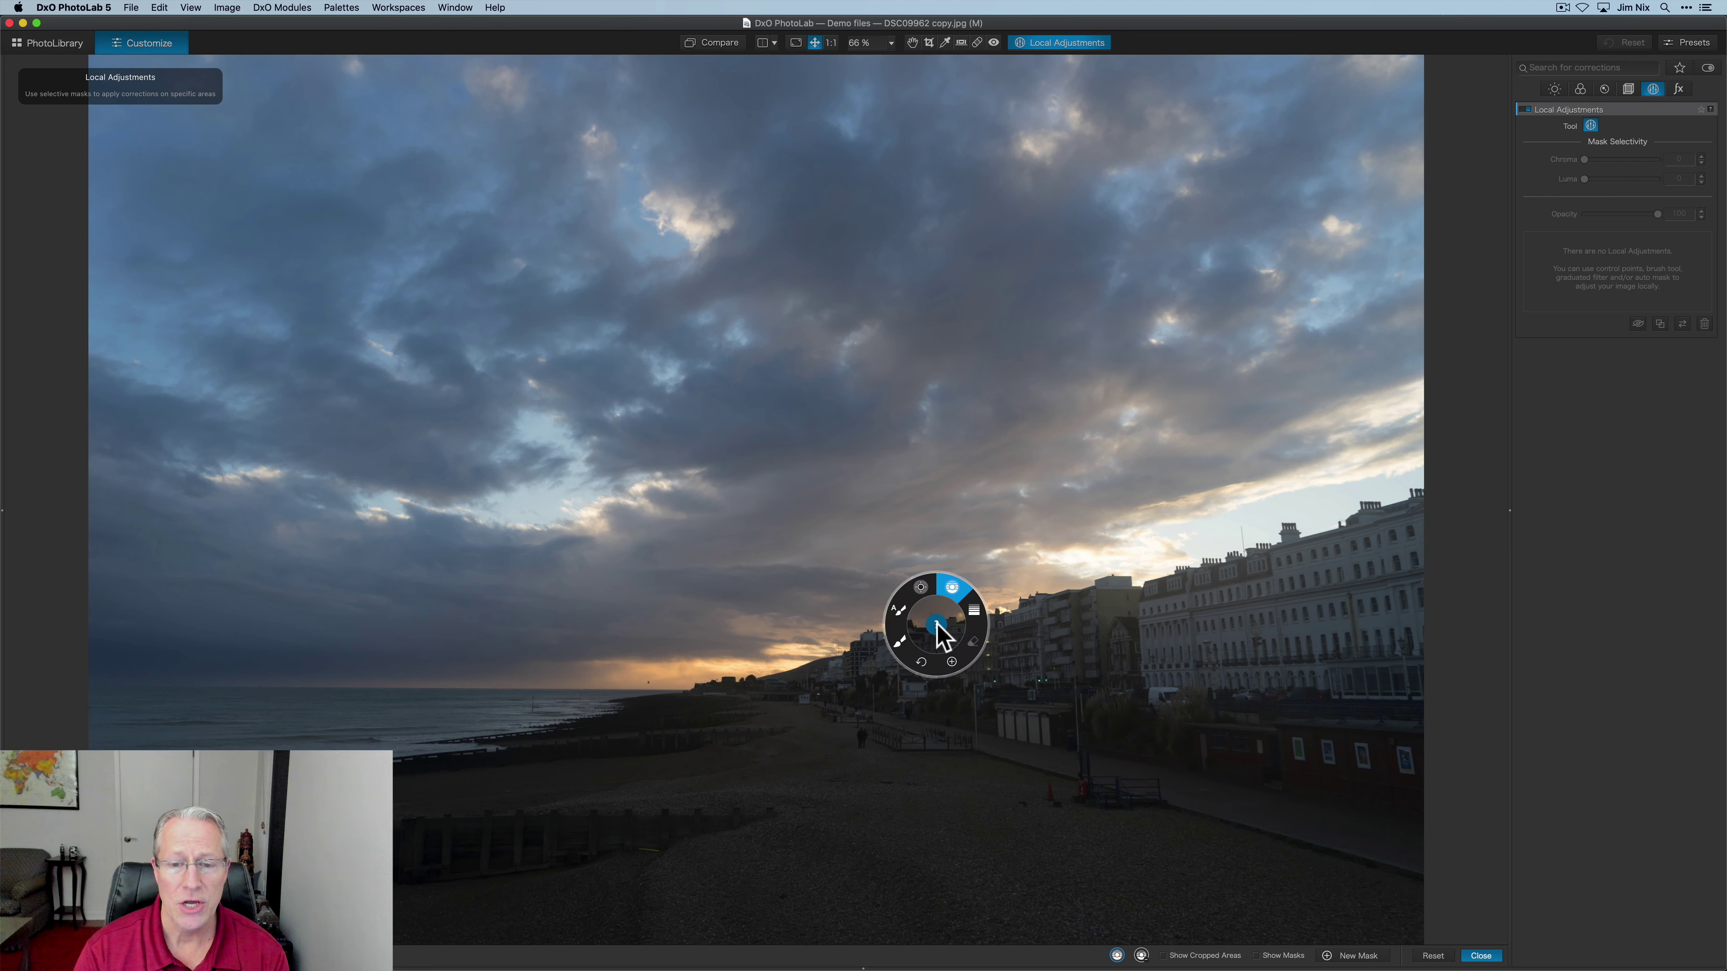
left_click(926, 596)
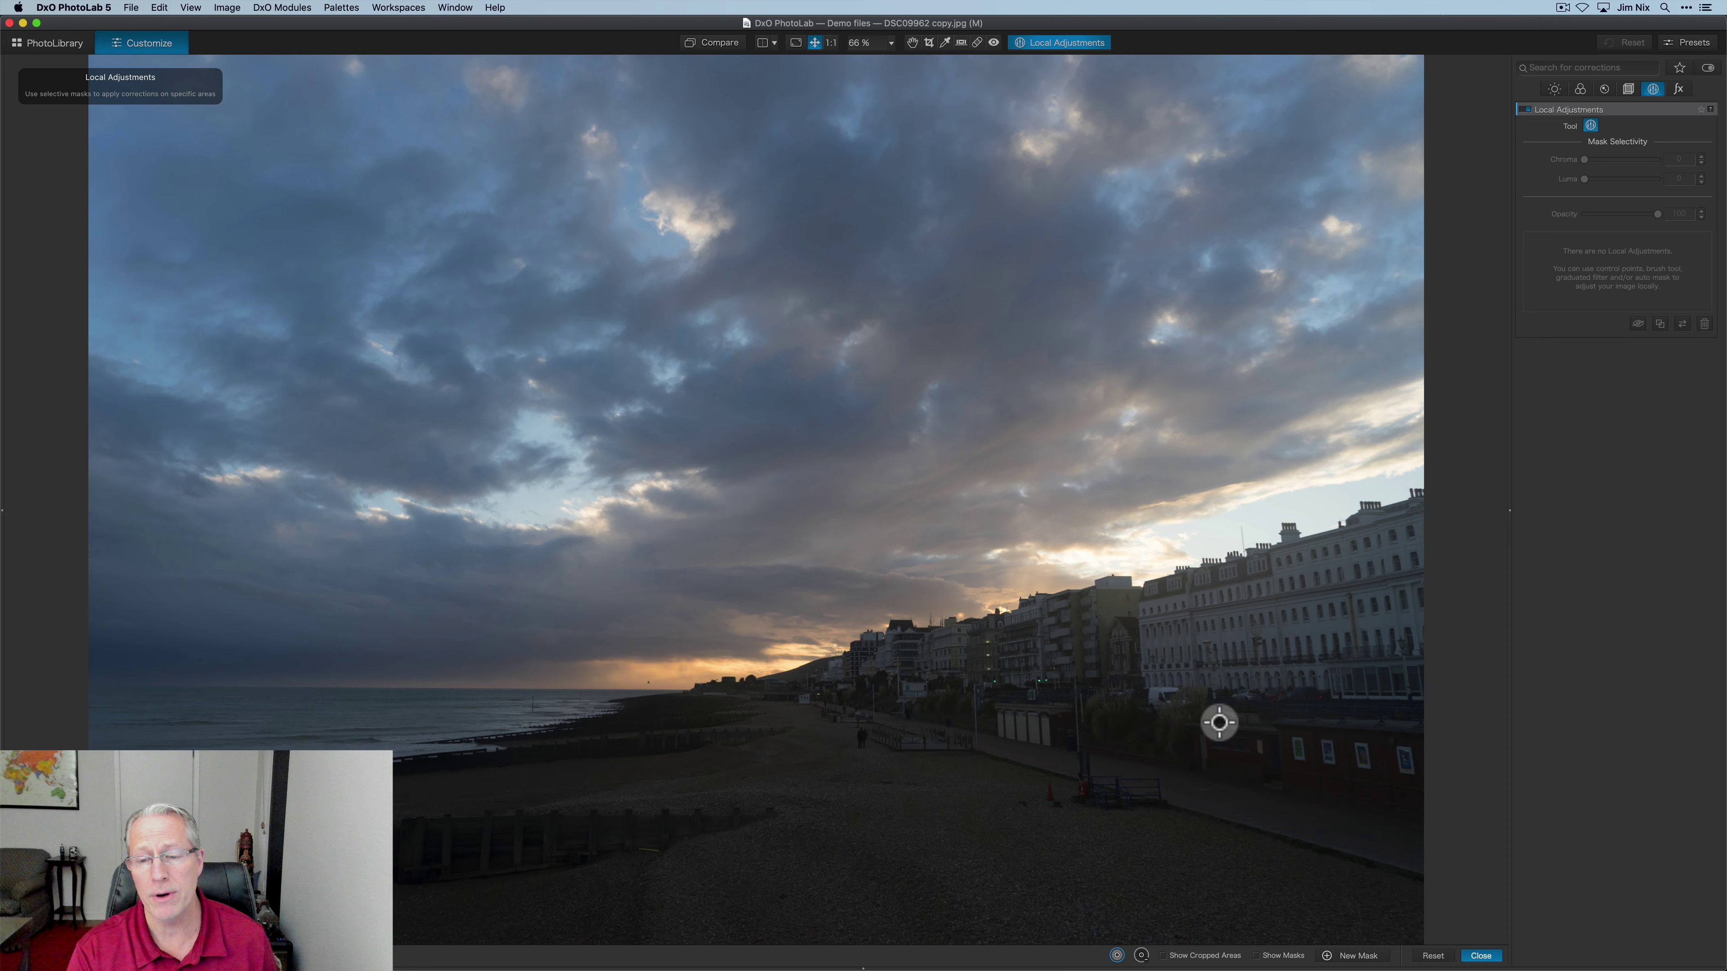
left_click(1195, 712)
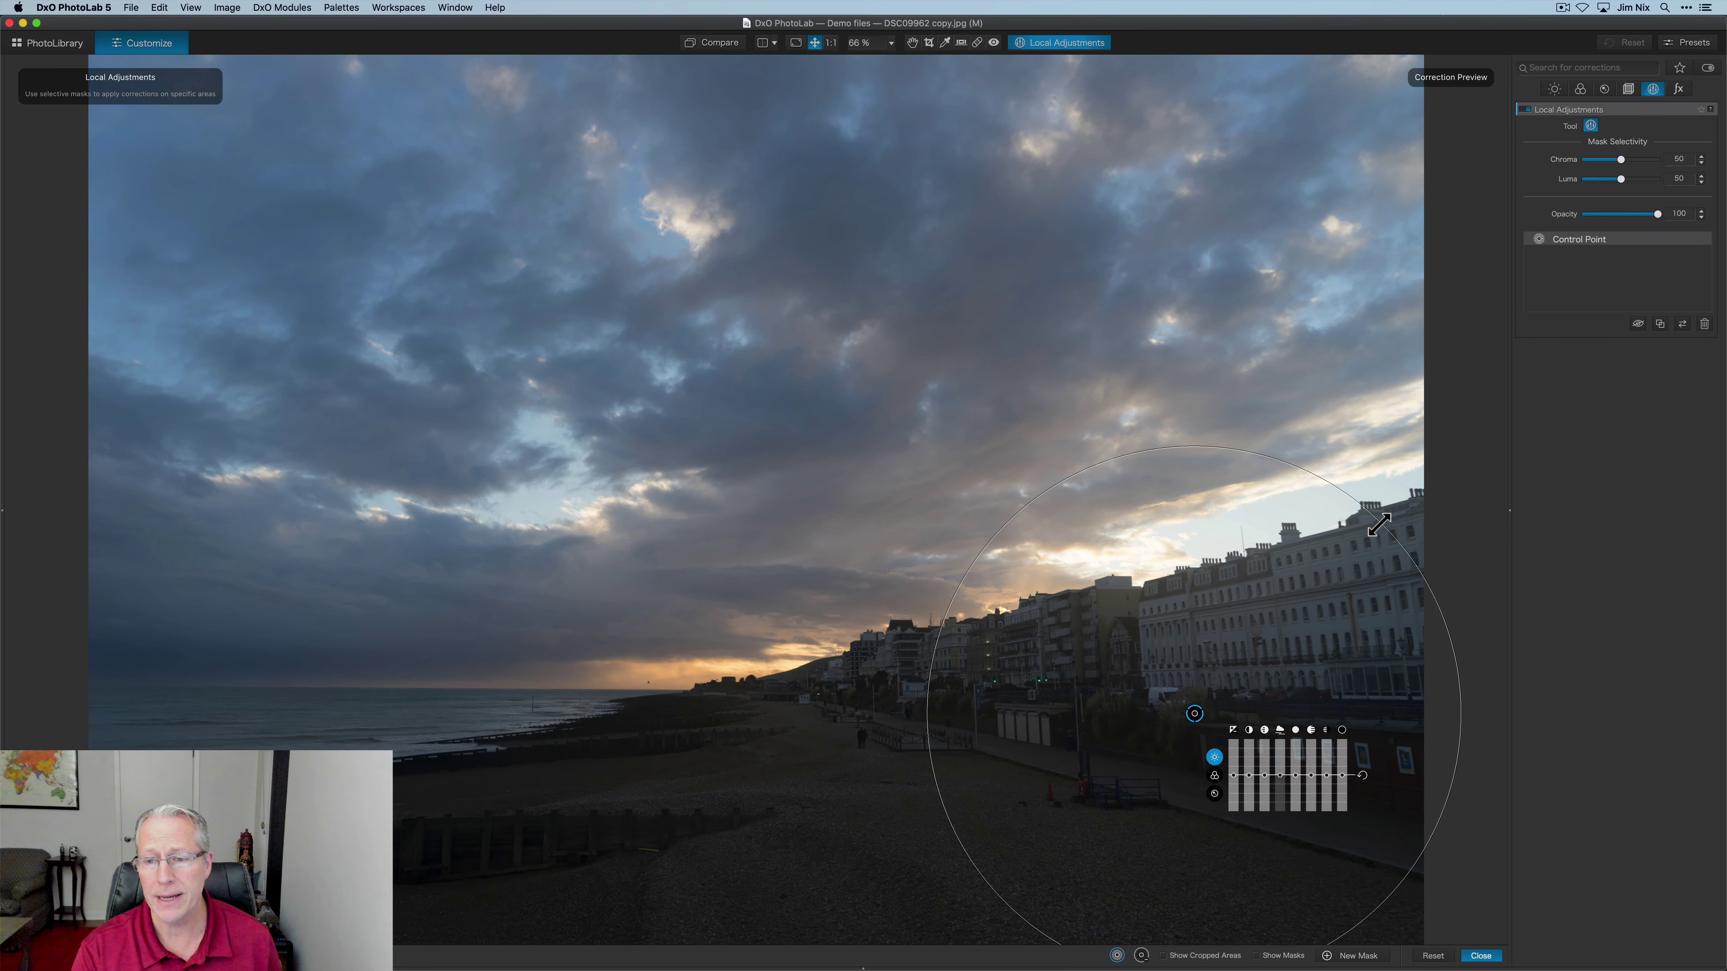
left_click_drag(1194, 714, 1217, 683)
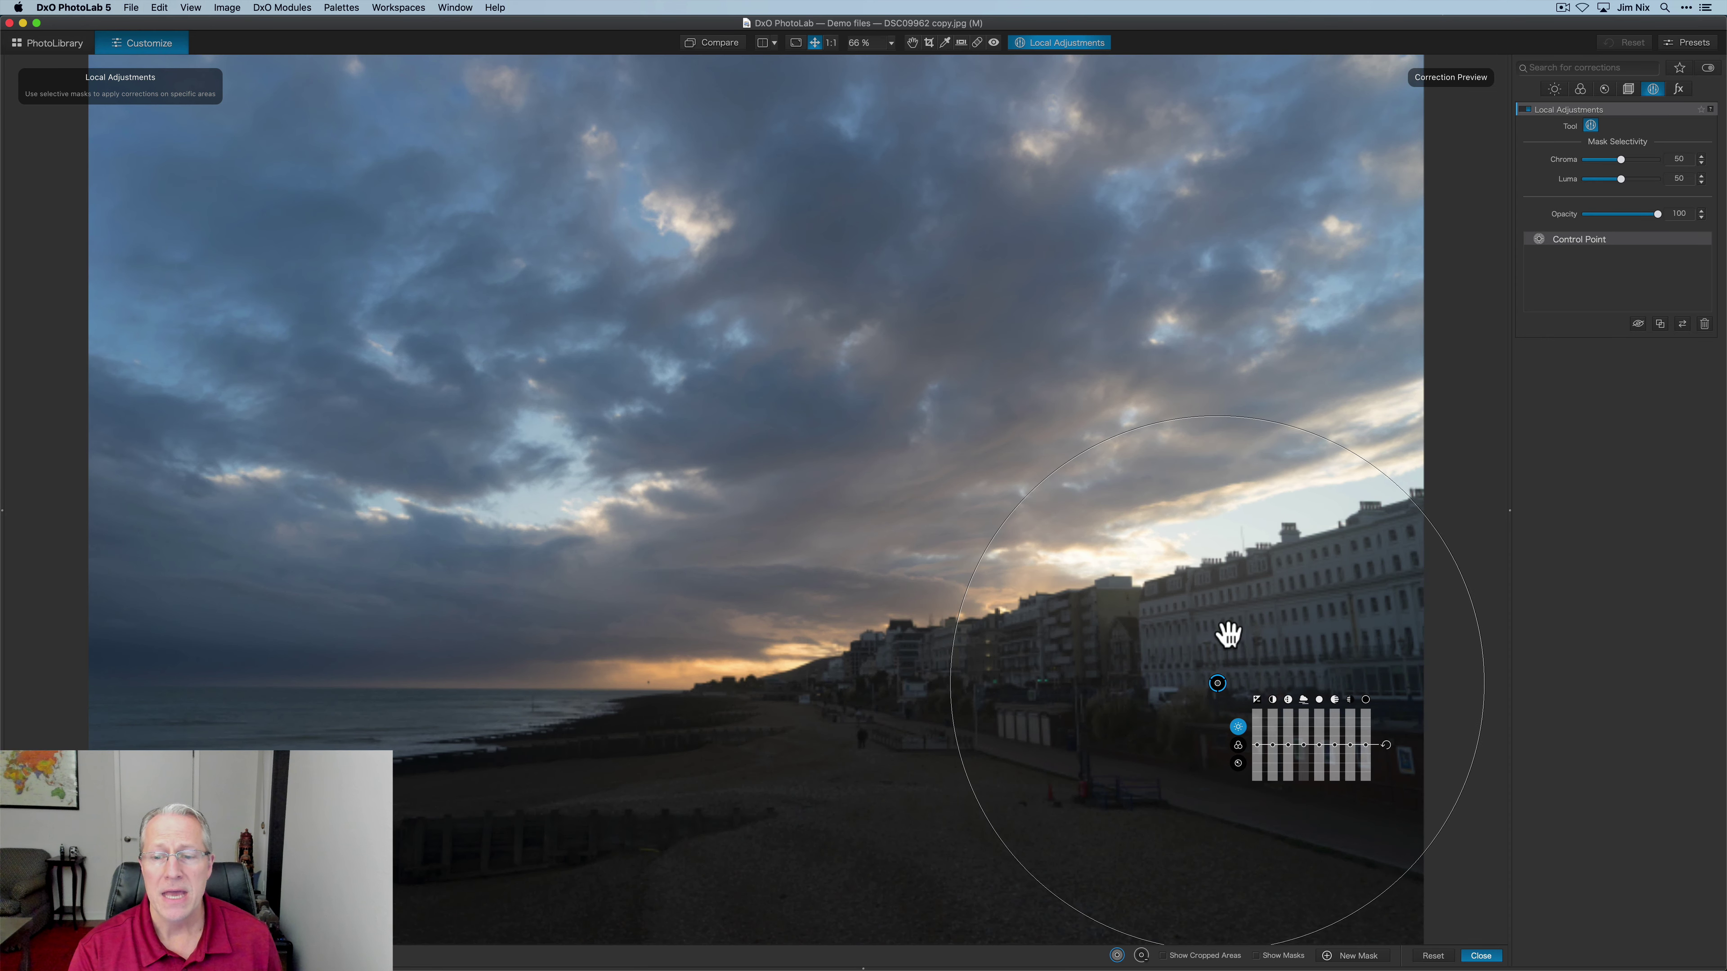
left_click_drag(1276, 422, 1276, 477)
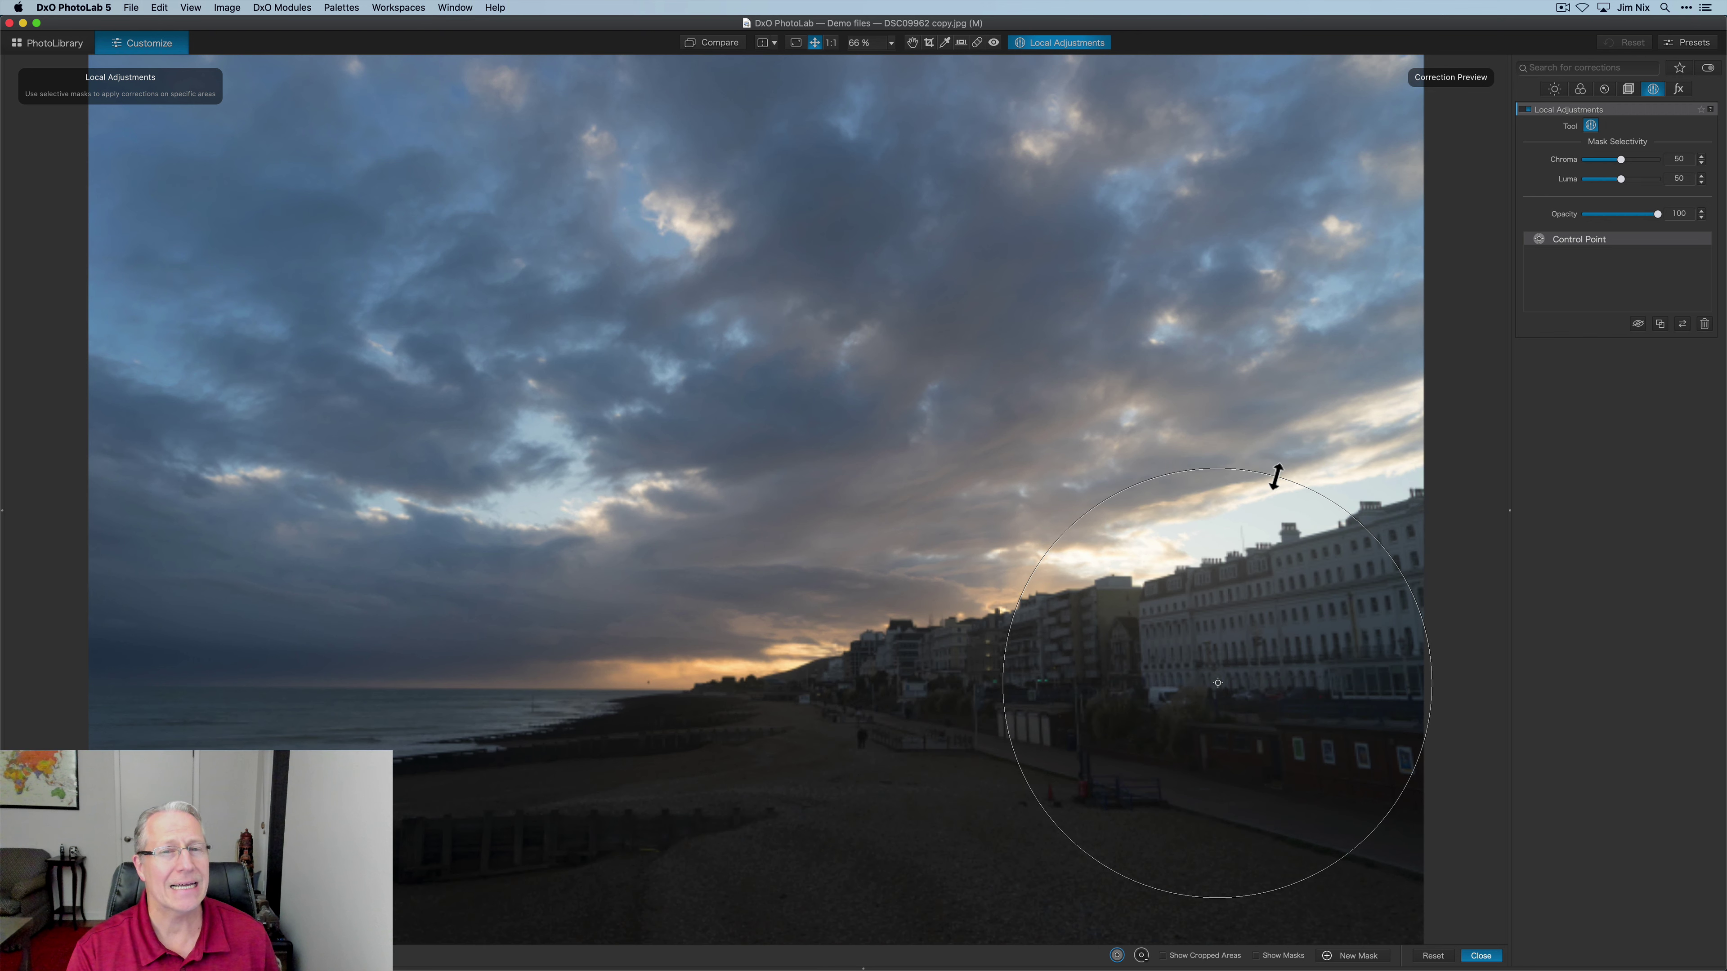
left_click_drag(1217, 683, 1217, 707)
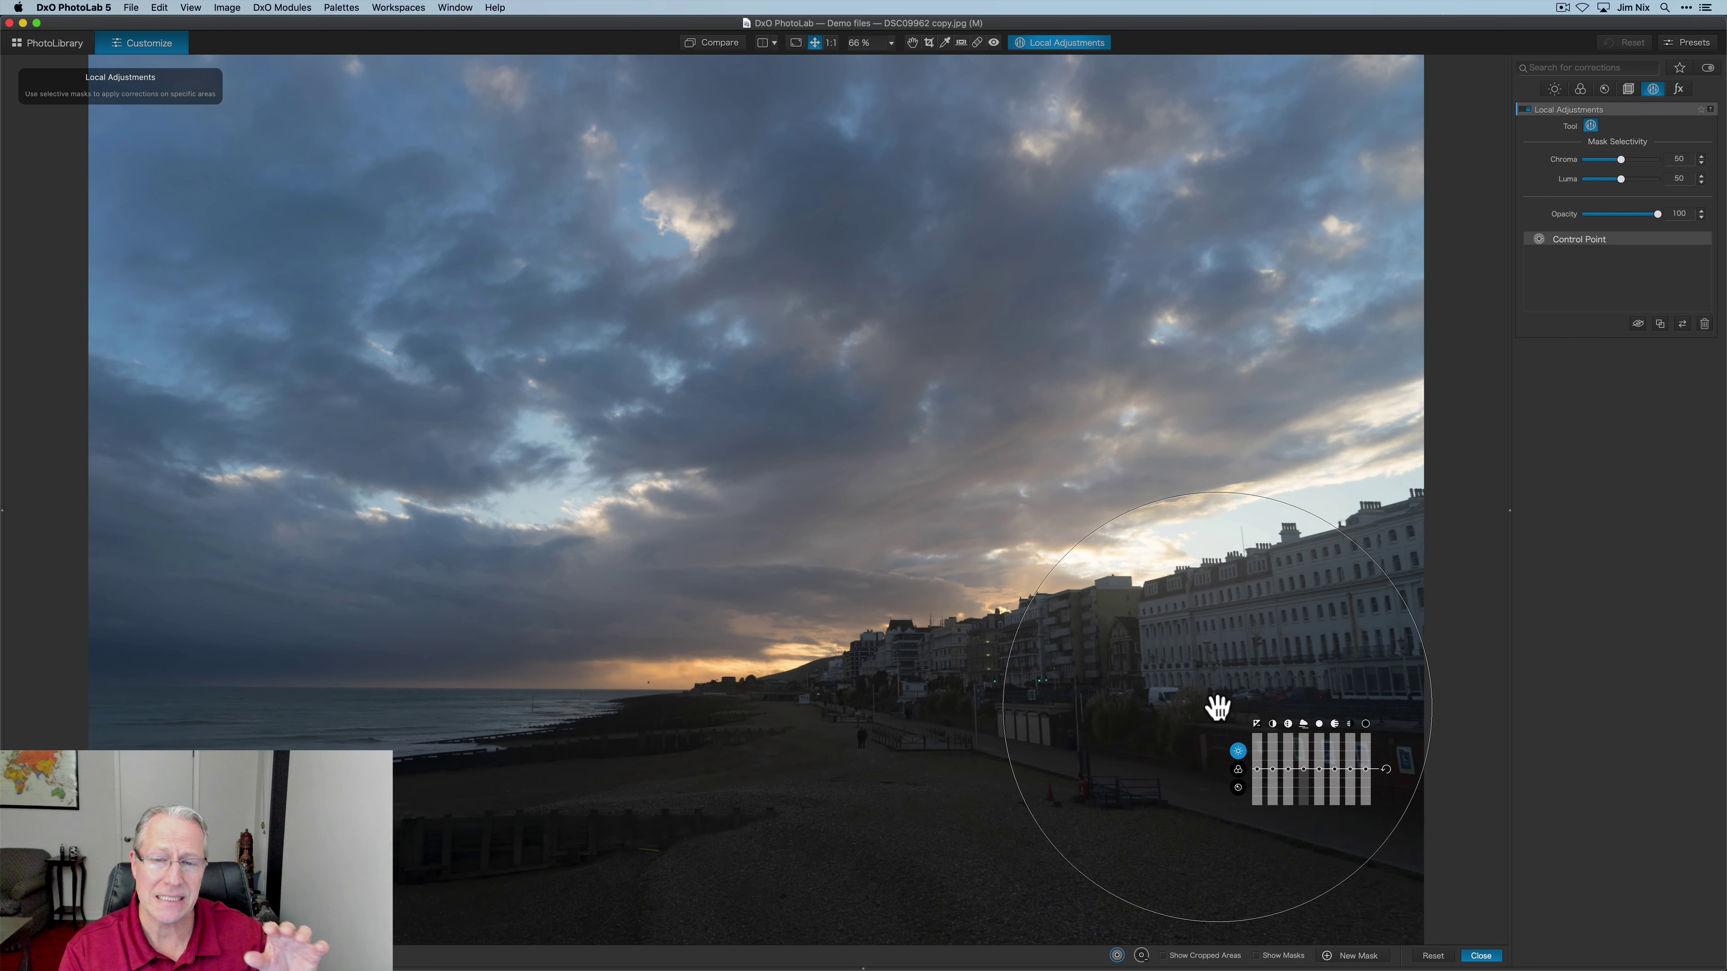
Preview the mask, set chroma 56 and luma 63, and fine-tune the point's position
left_click(1256, 956)
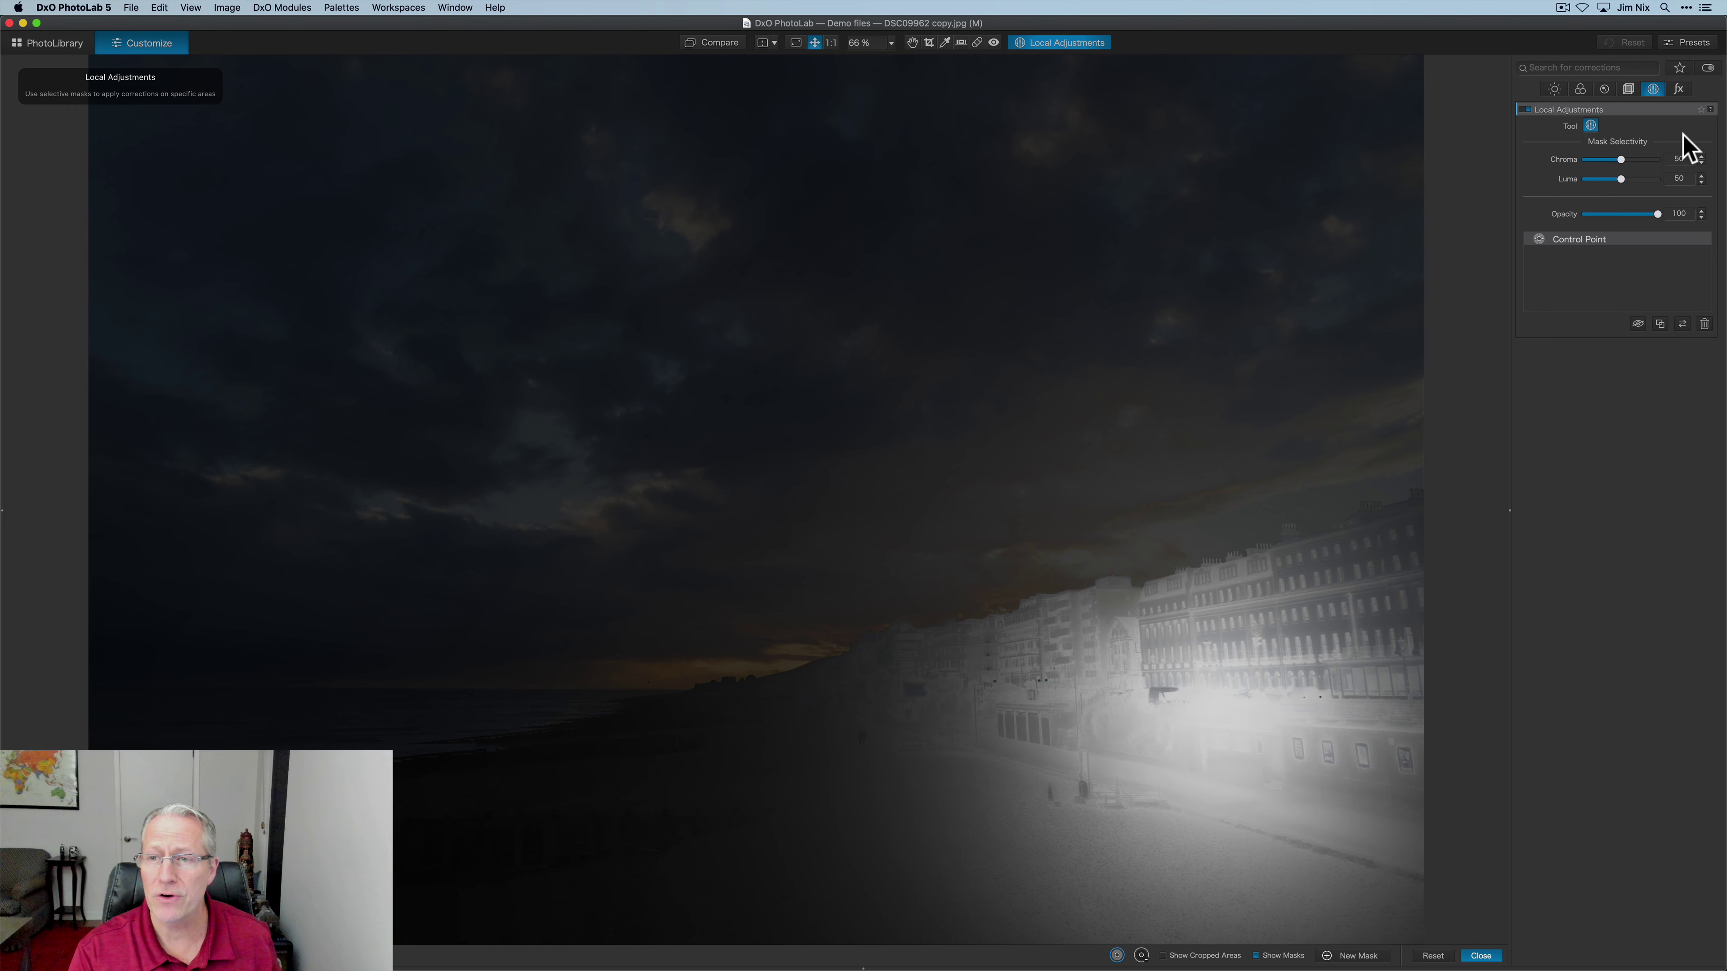
mouse_move(1621, 160)
left_mouse_down()
mouse_move(1585, 160)
mouse_move(1626, 160)
mouse_move(1584, 182)
mouse_move(1625, 179)
left_mouse_up()
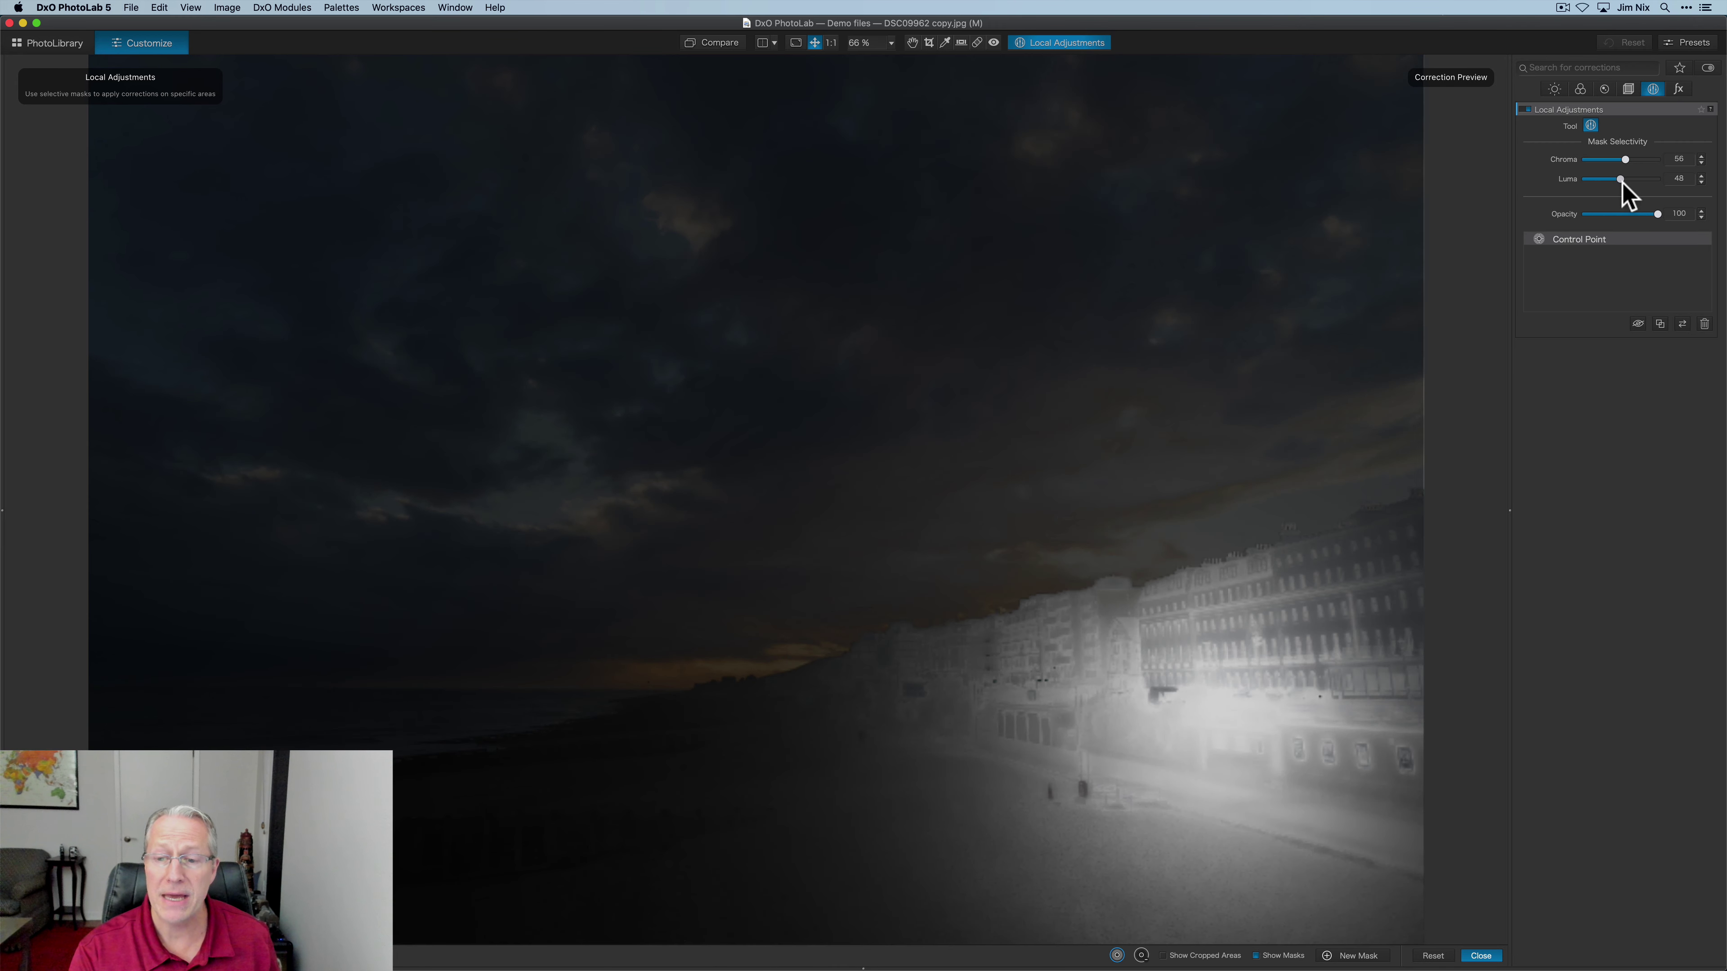
mouse_move(1215, 708)
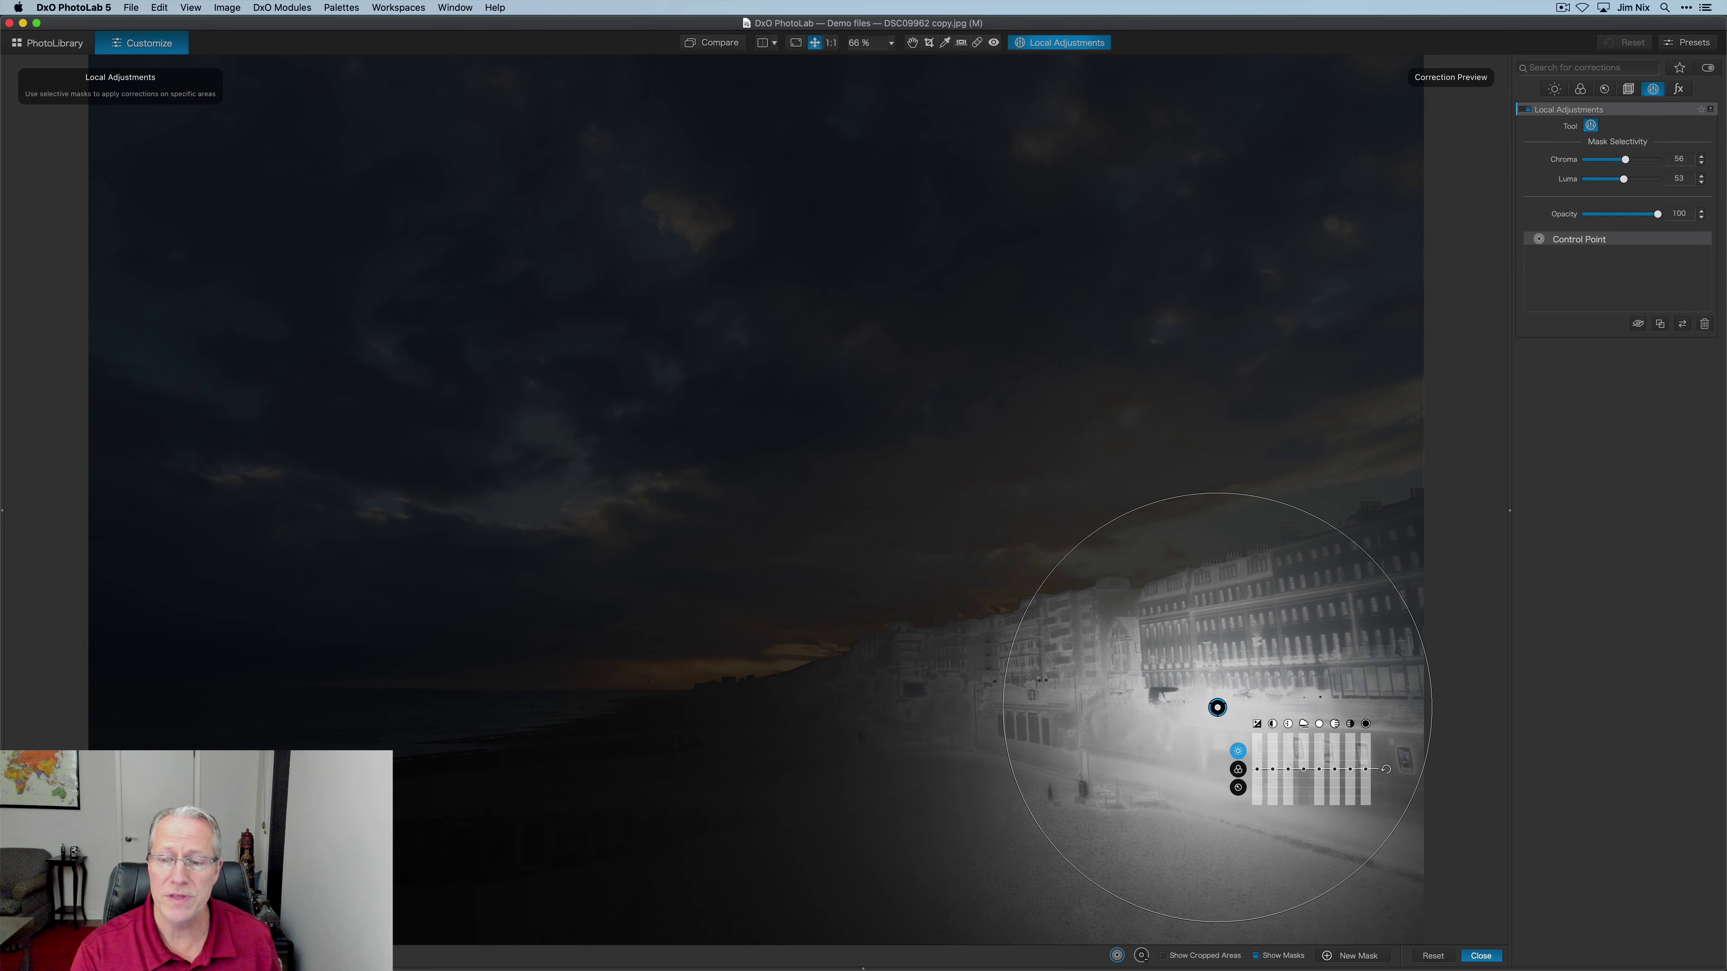
mouse_move(1217, 711)
left_mouse_down()
mouse_move(1197, 731)
mouse_move(1272, 714)
mouse_move(1307, 622)
mouse_move(1182, 737)
mouse_move(1205, 714)
left_mouse_up()
mouse_move(1205, 714)
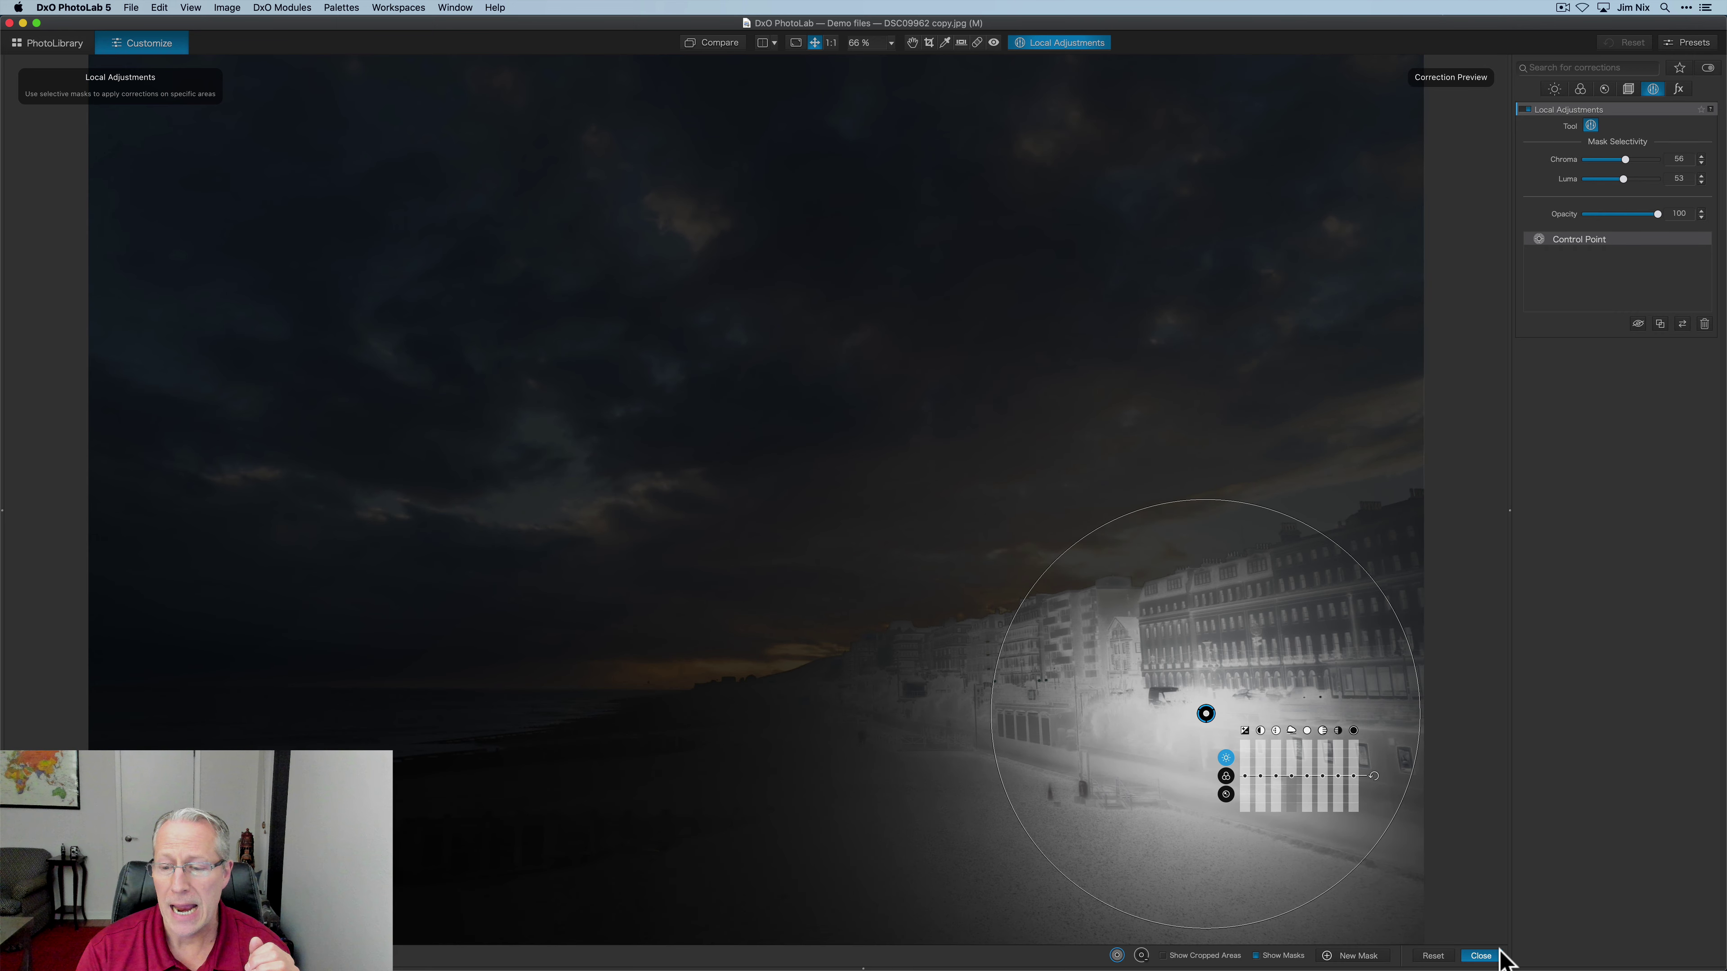
Delete the control point and draw a diagonal control line along the horizon instead
left_click(1481, 955)
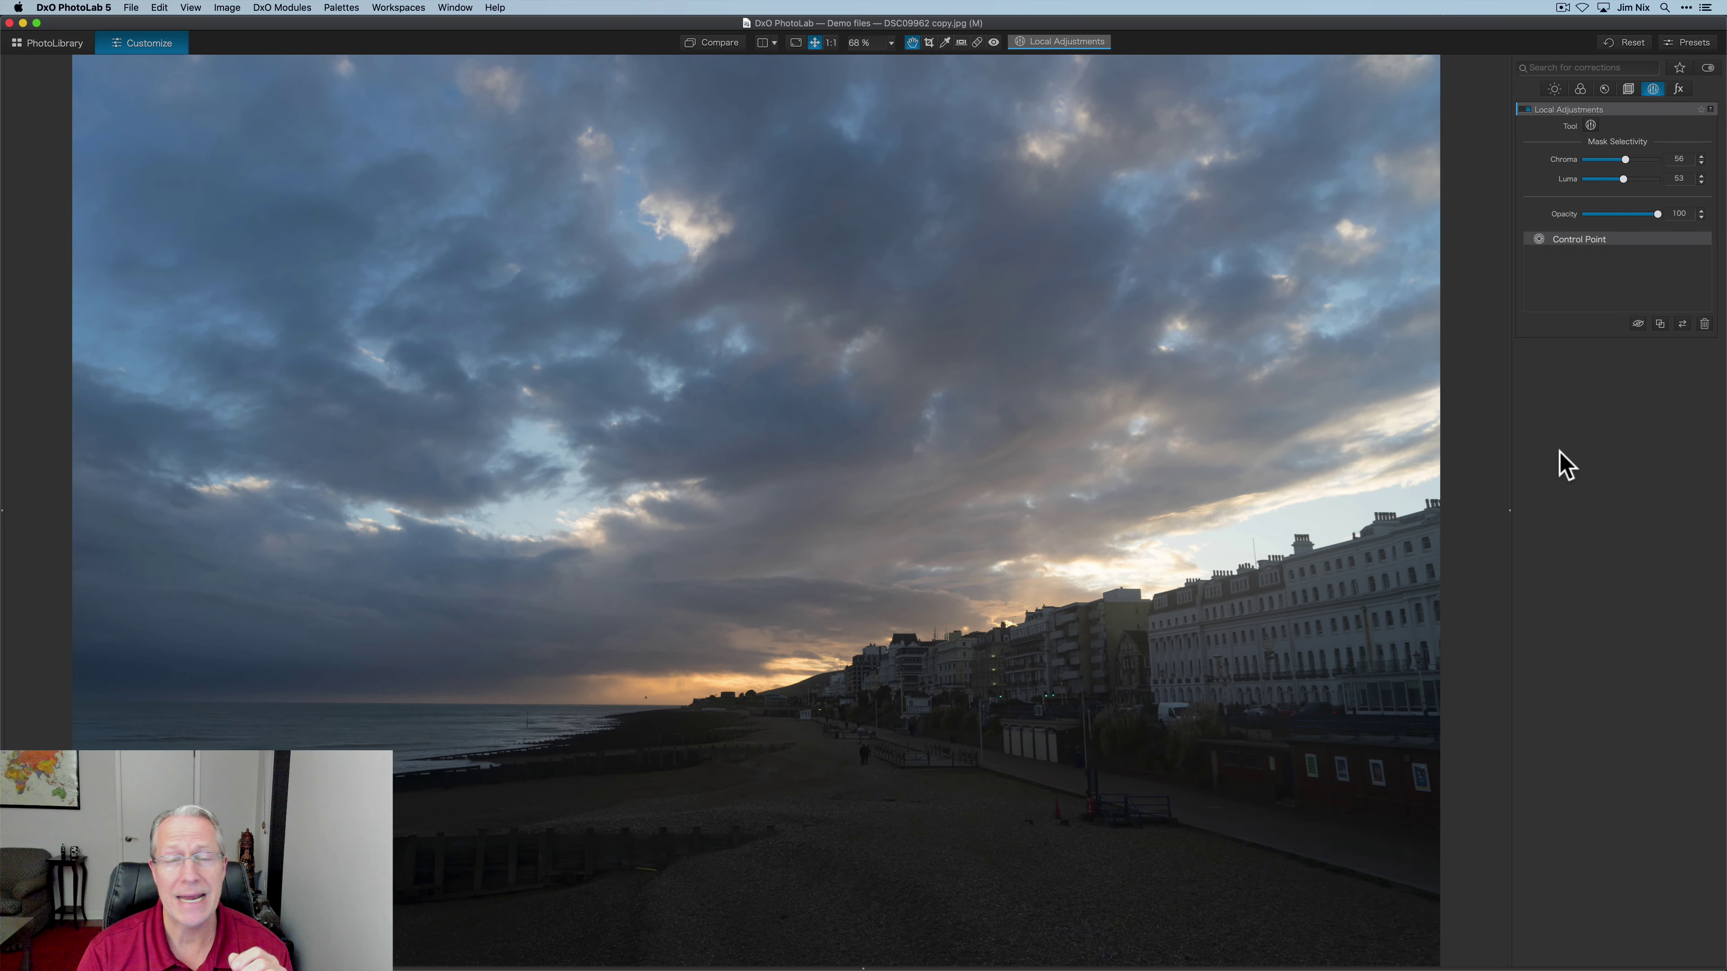
left_click(1705, 324)
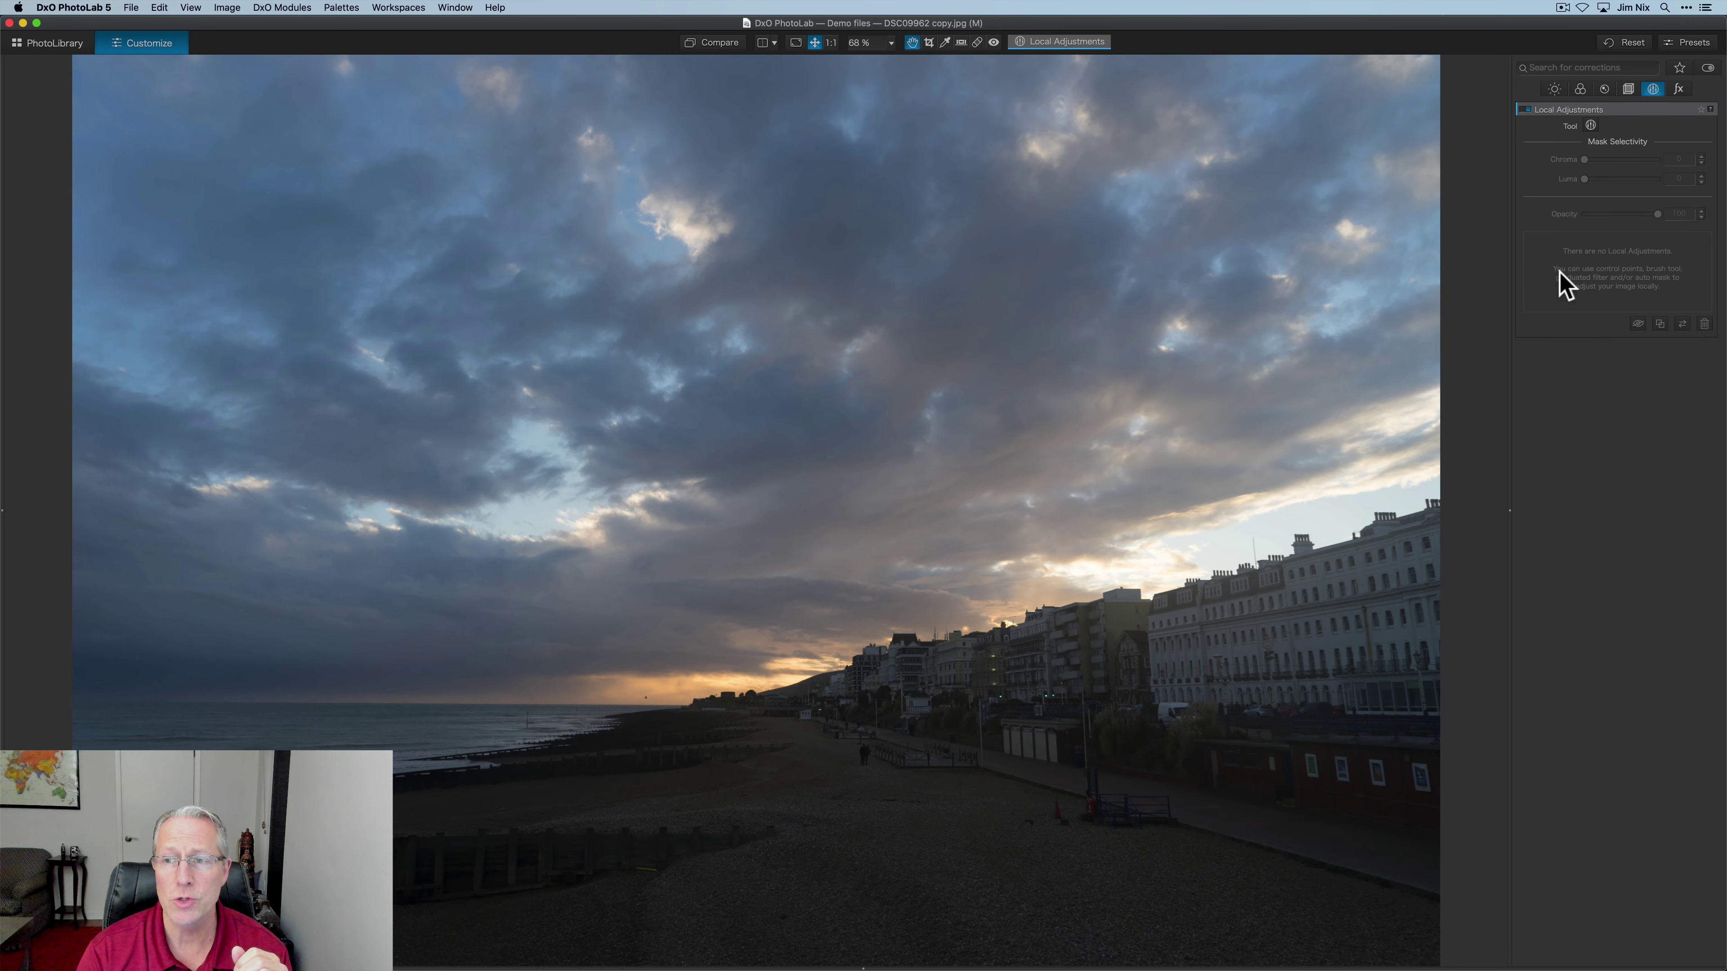
left_click(1590, 125)
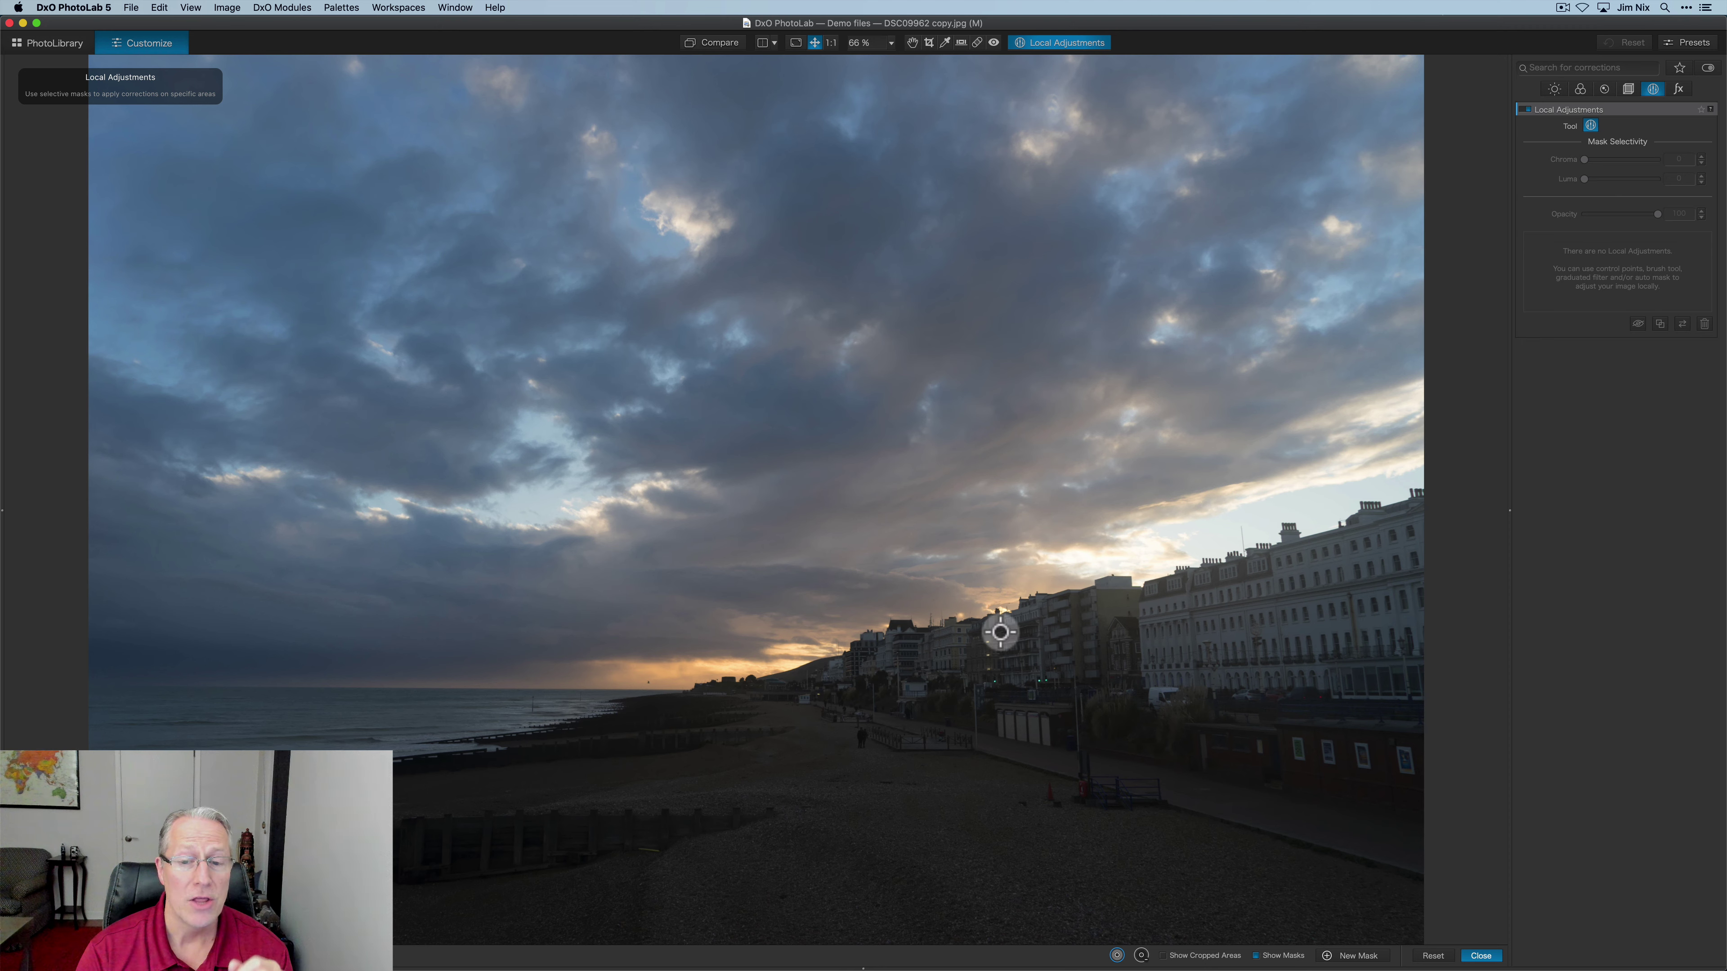
right_click(999, 632)
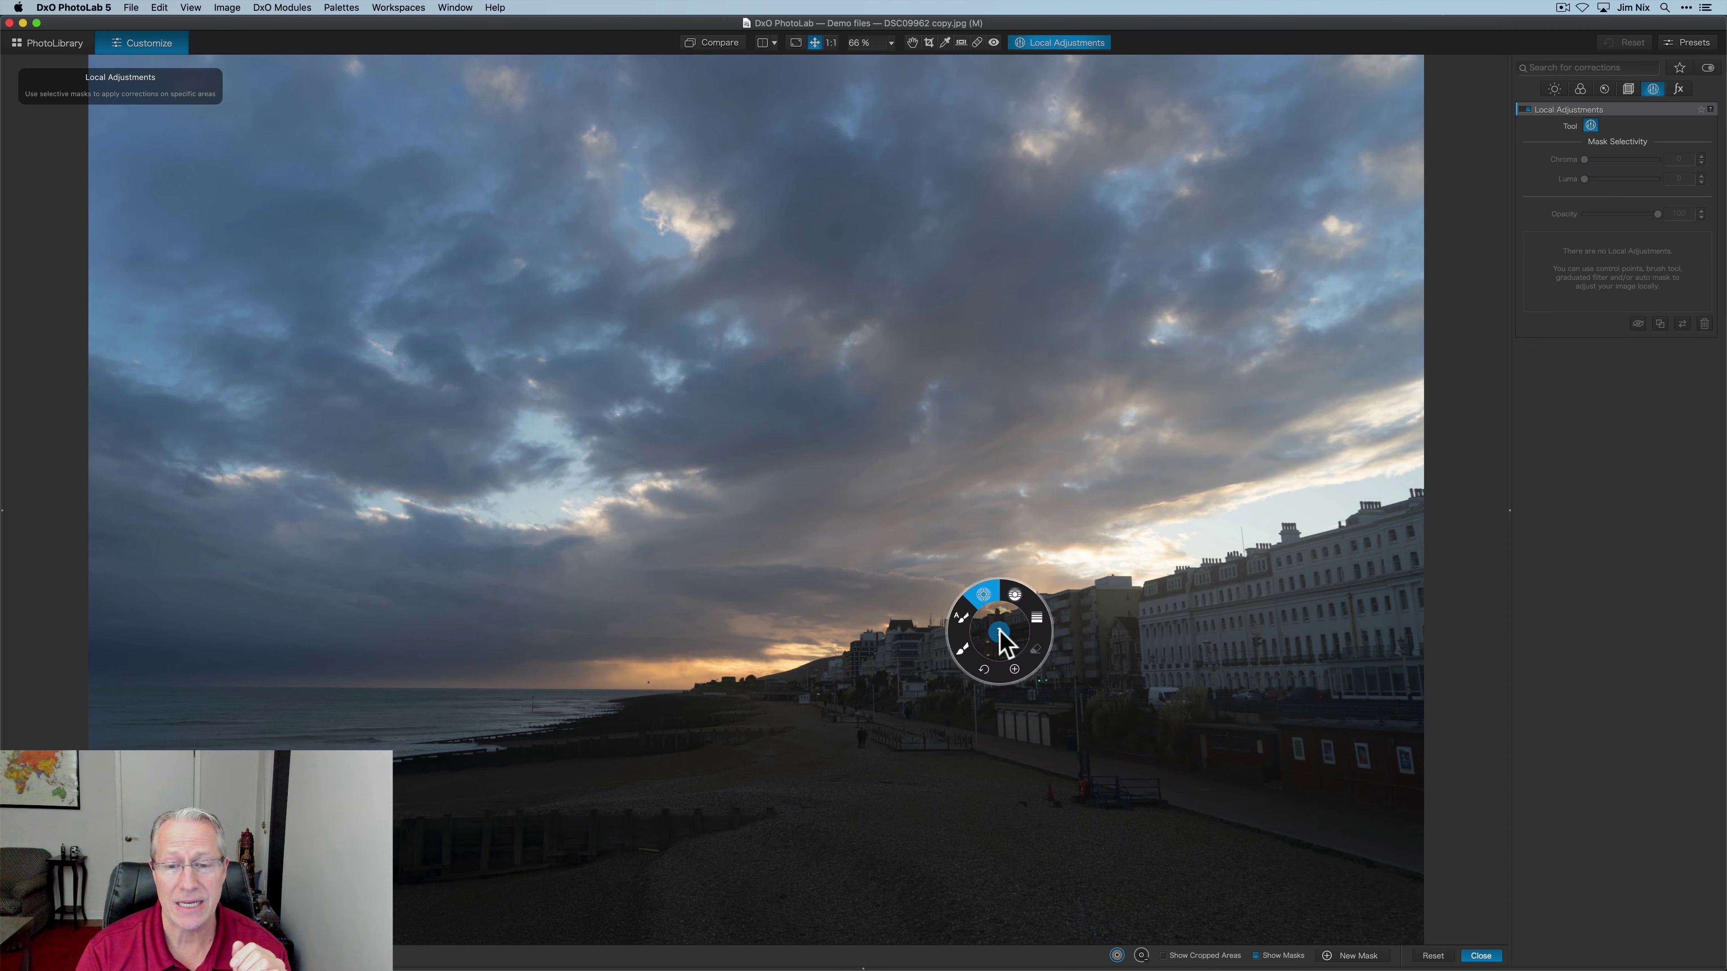
left_click(1013, 595)
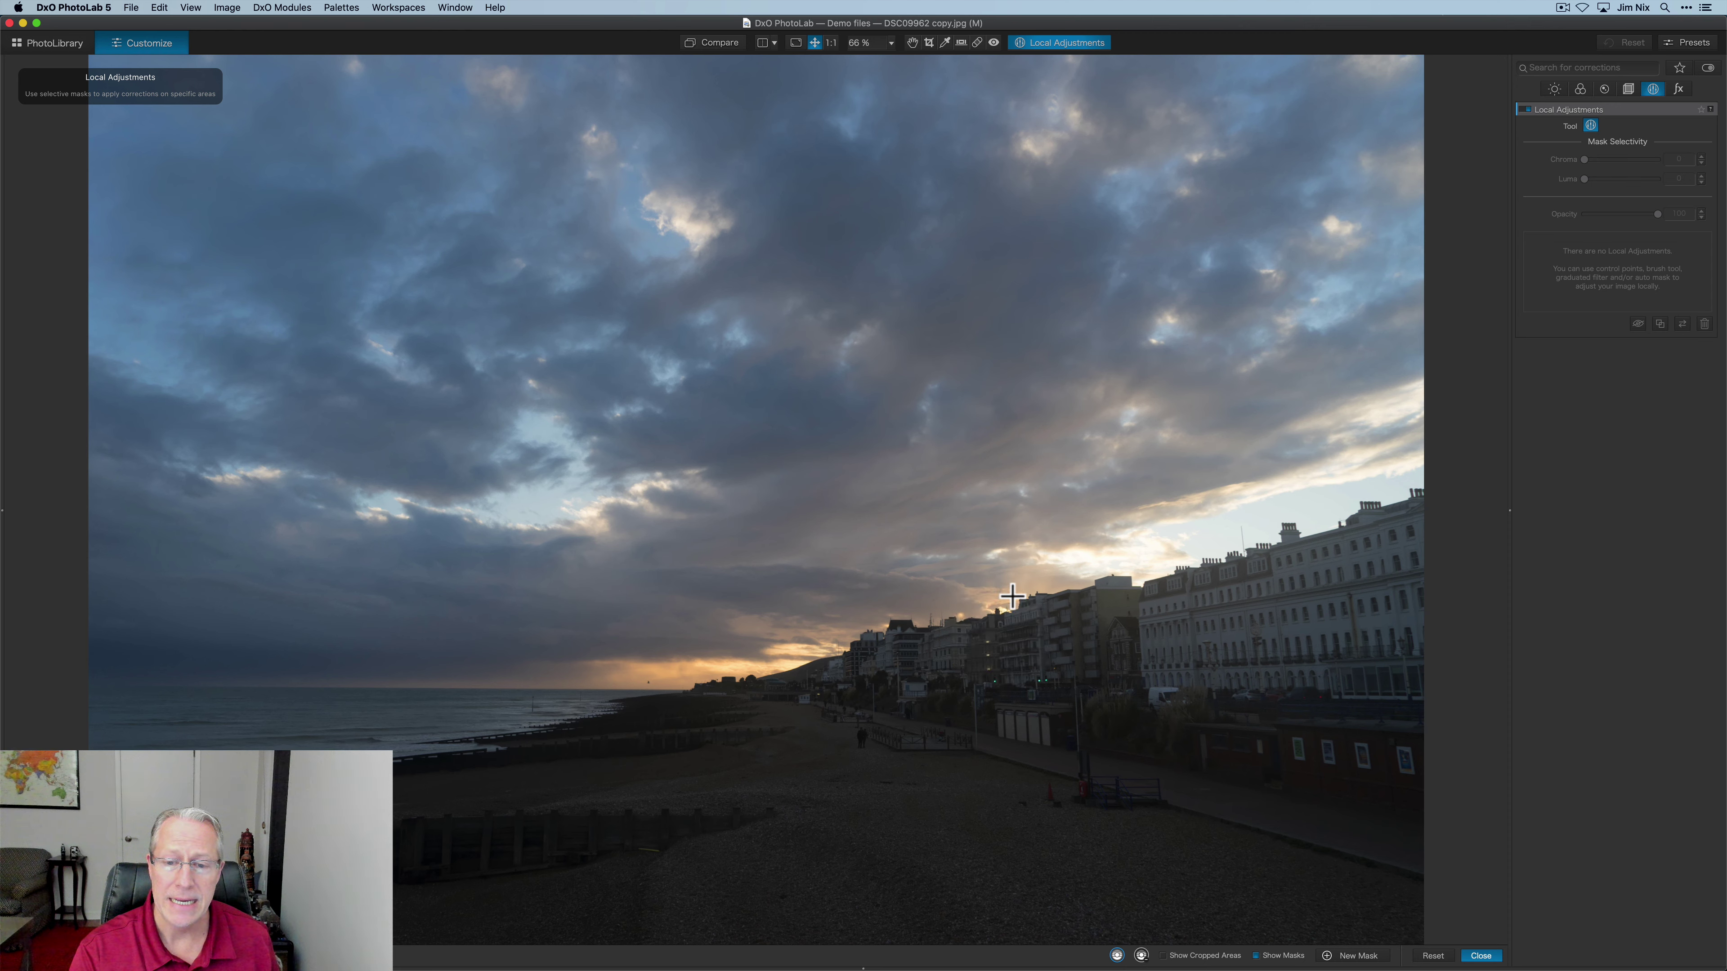
left_click_drag(918, 640, 911, 617)
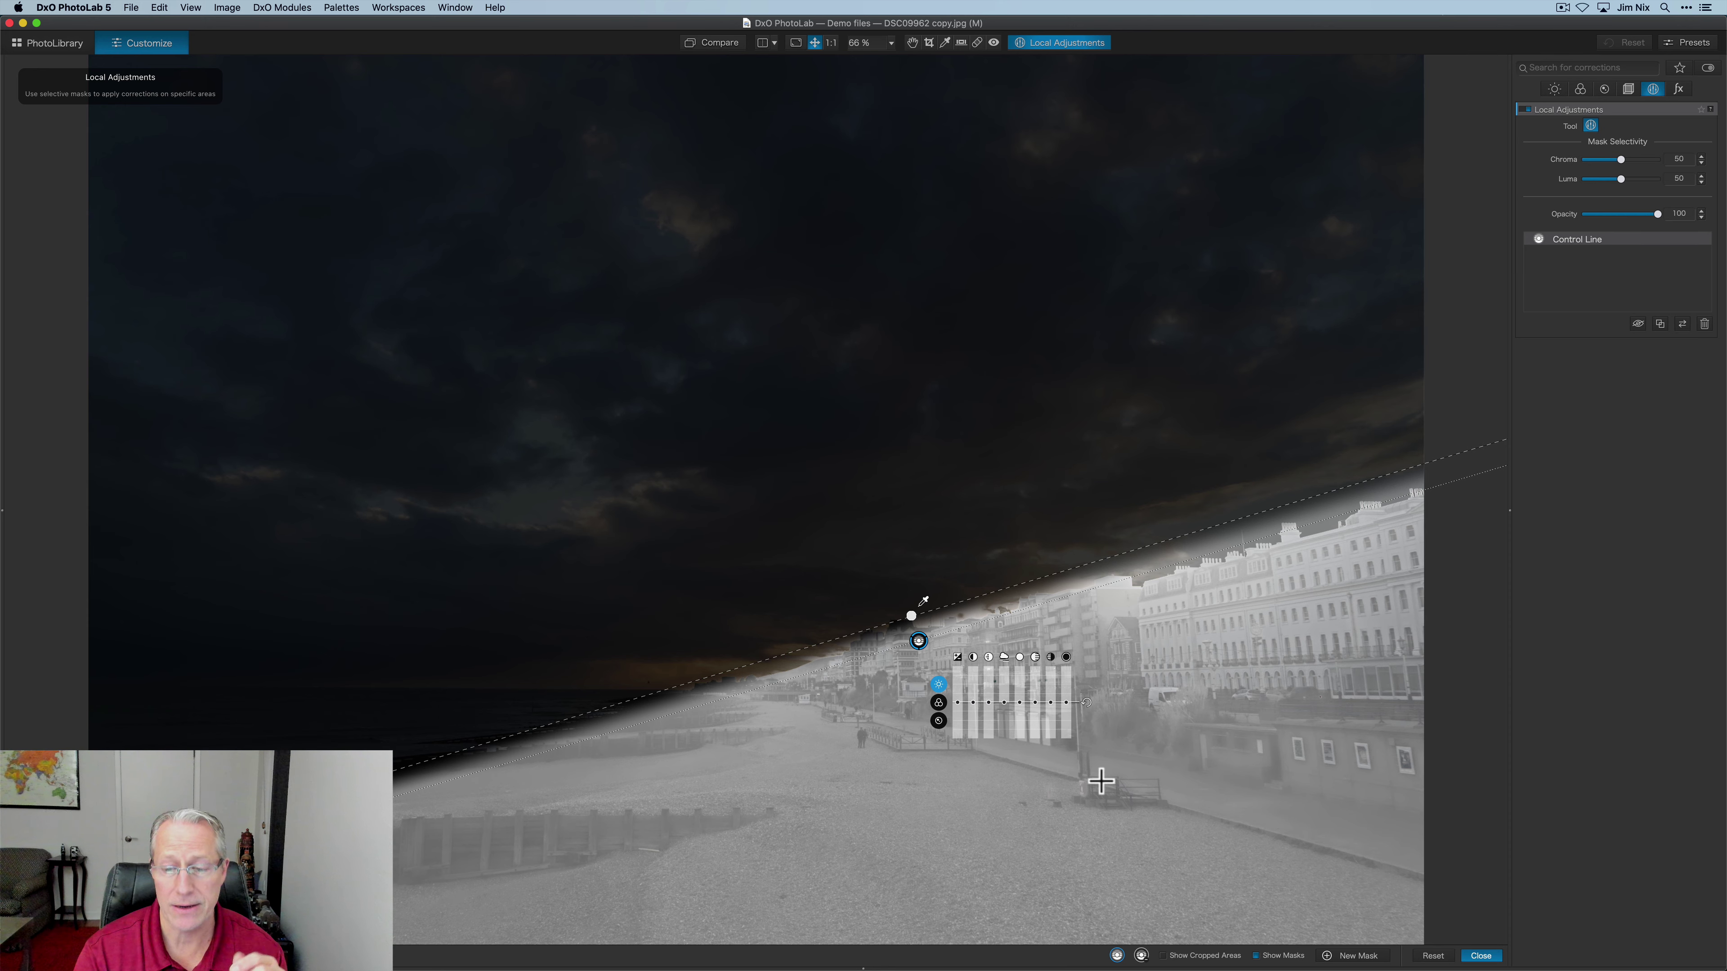
Raise the exposure below the control line to 2.36, hiding and then re-showing the mask
left_click(1256, 956)
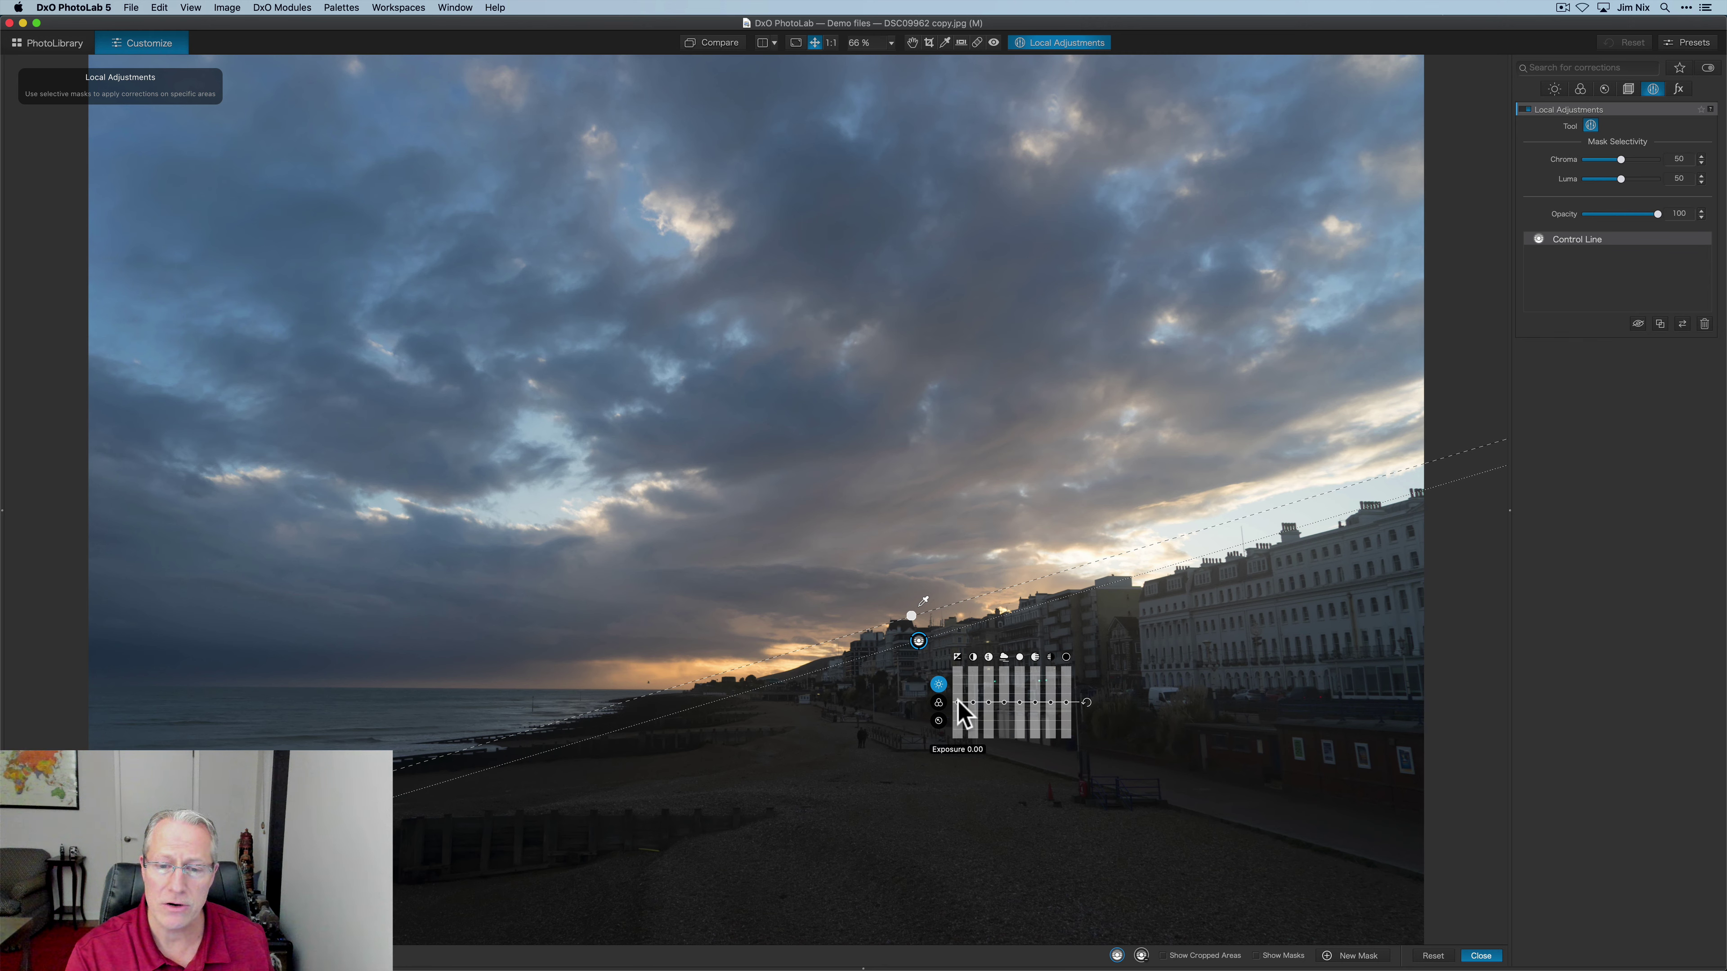
left_click_drag(959, 703, 1050, 695)
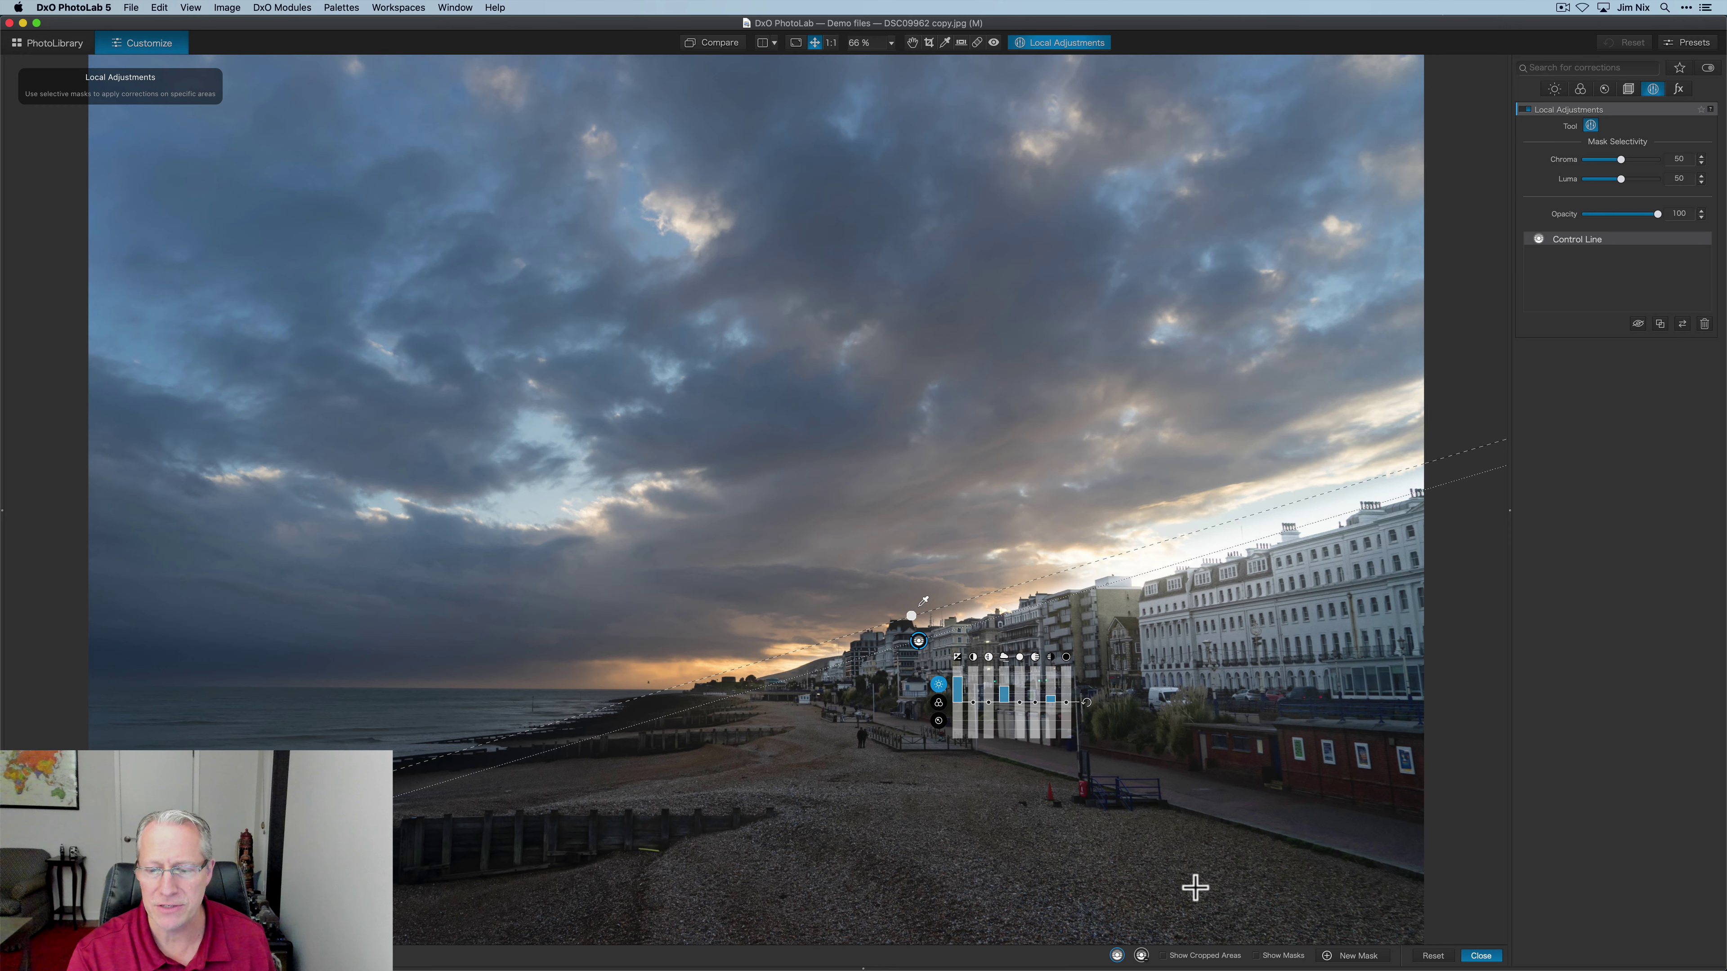
left_click(1257, 956)
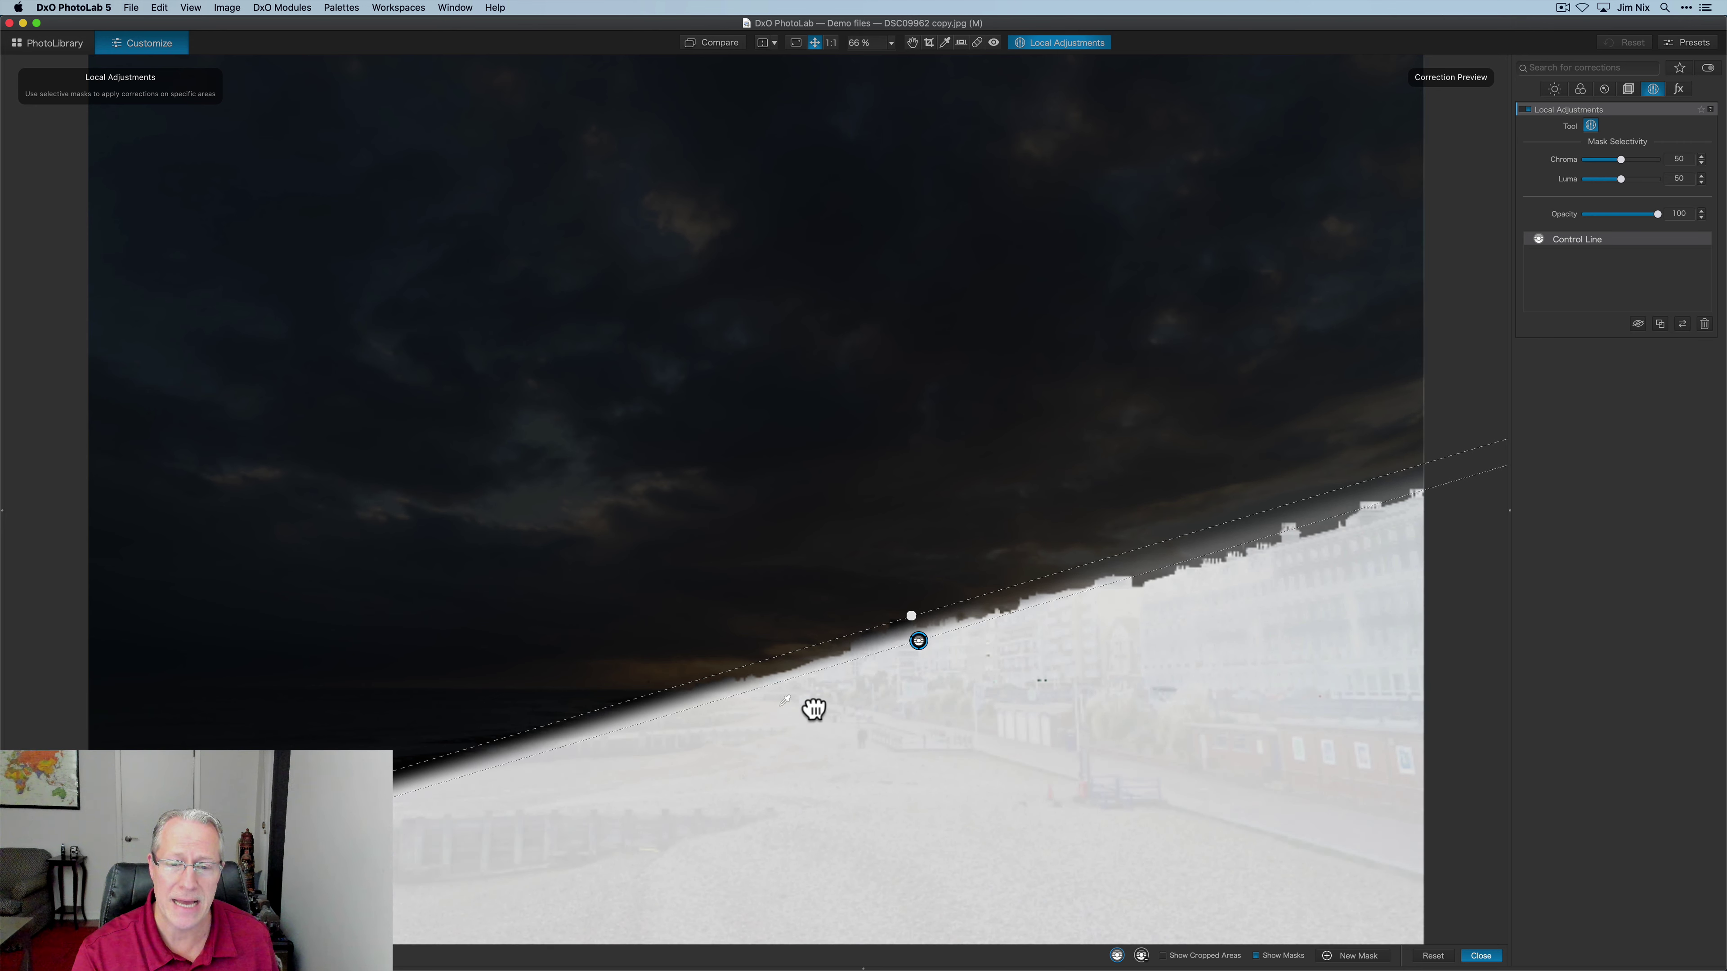
left_click(1055, 641)
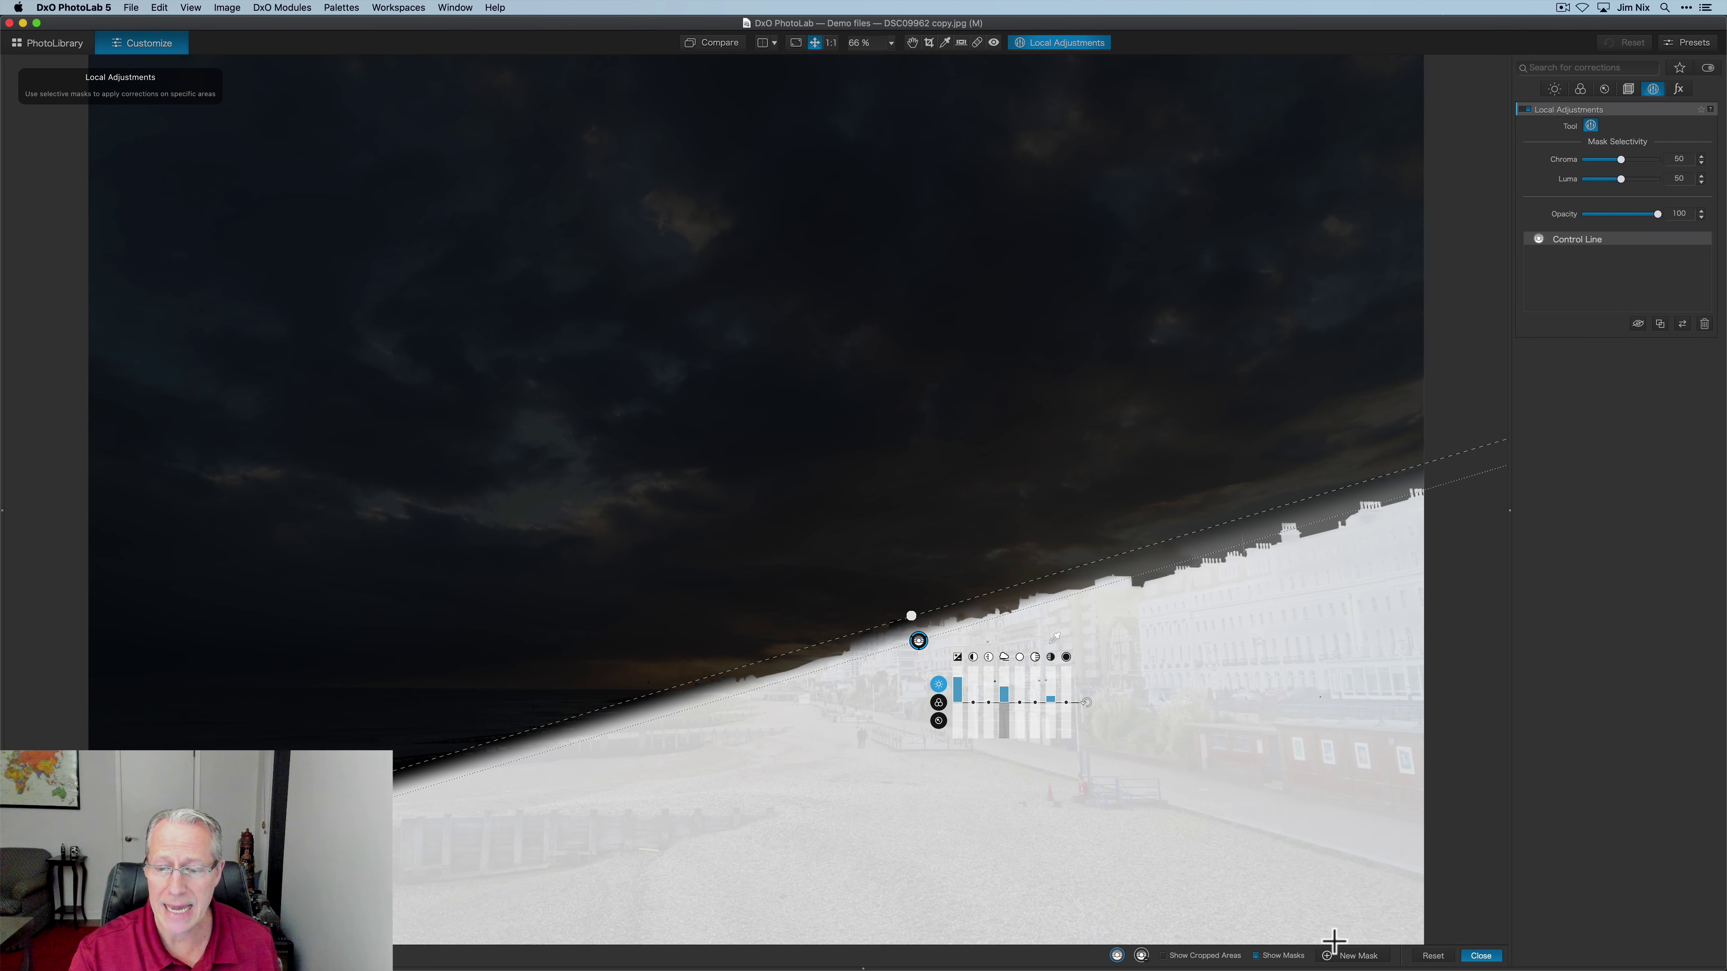
left_click(1257, 956)
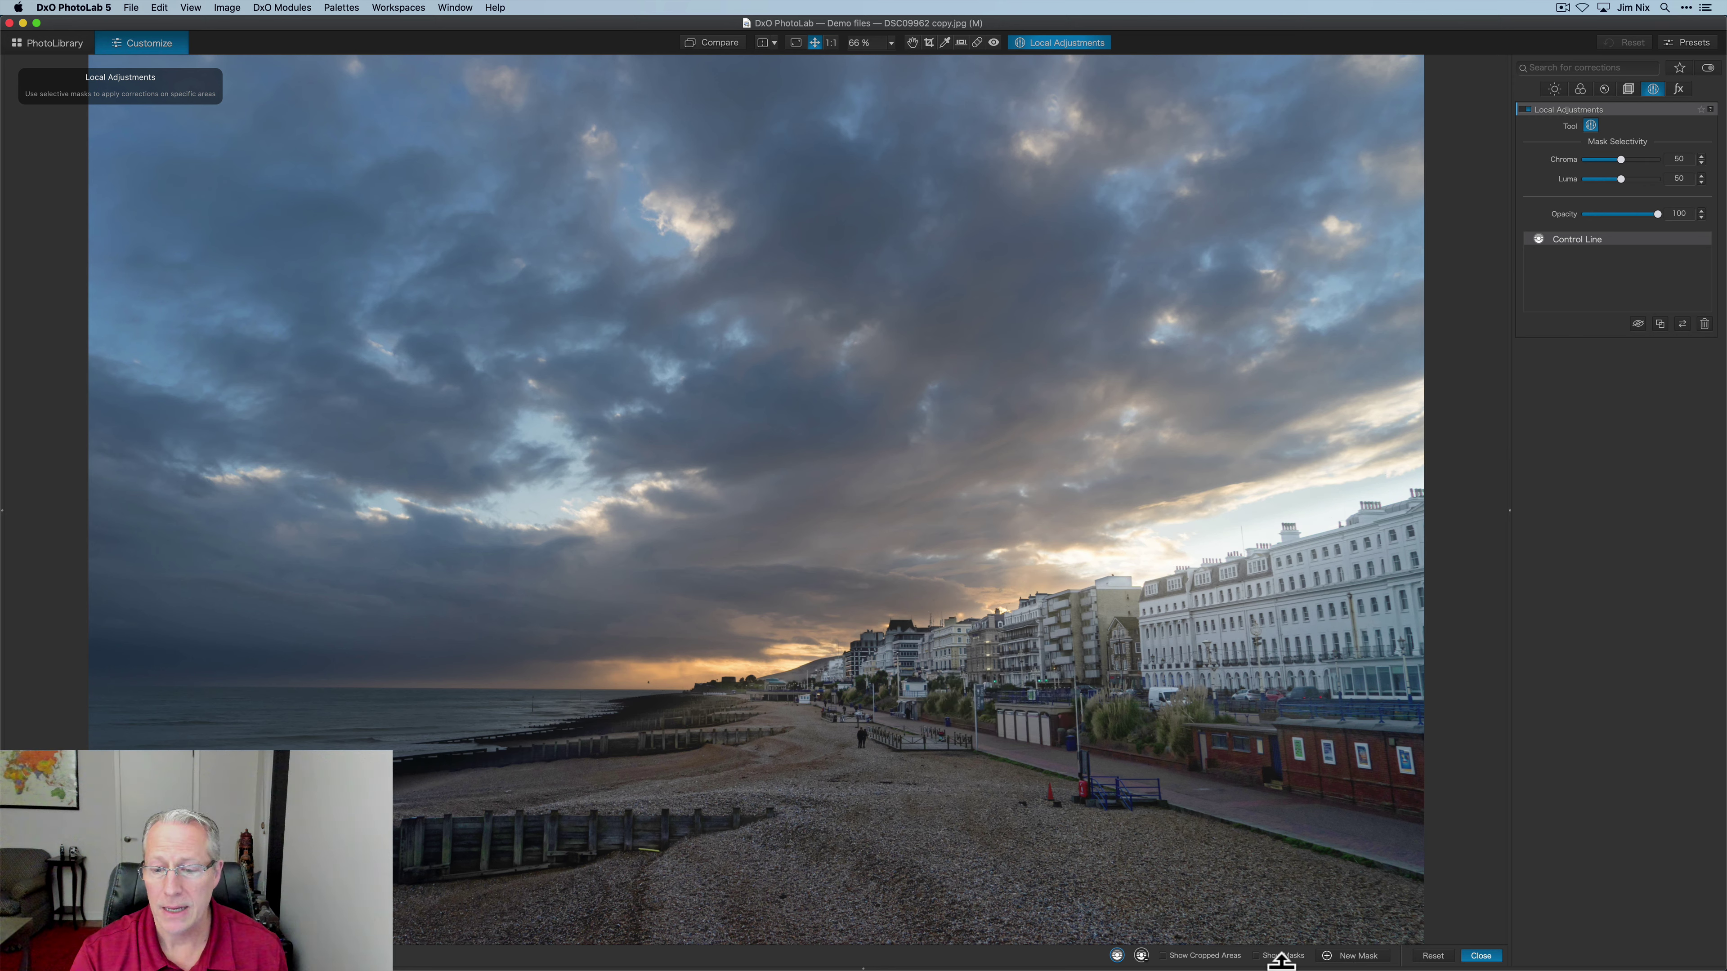
Set the control line mask's selectivity to chroma 66 and luma 48, then hide the mask
left_click(1257, 956)
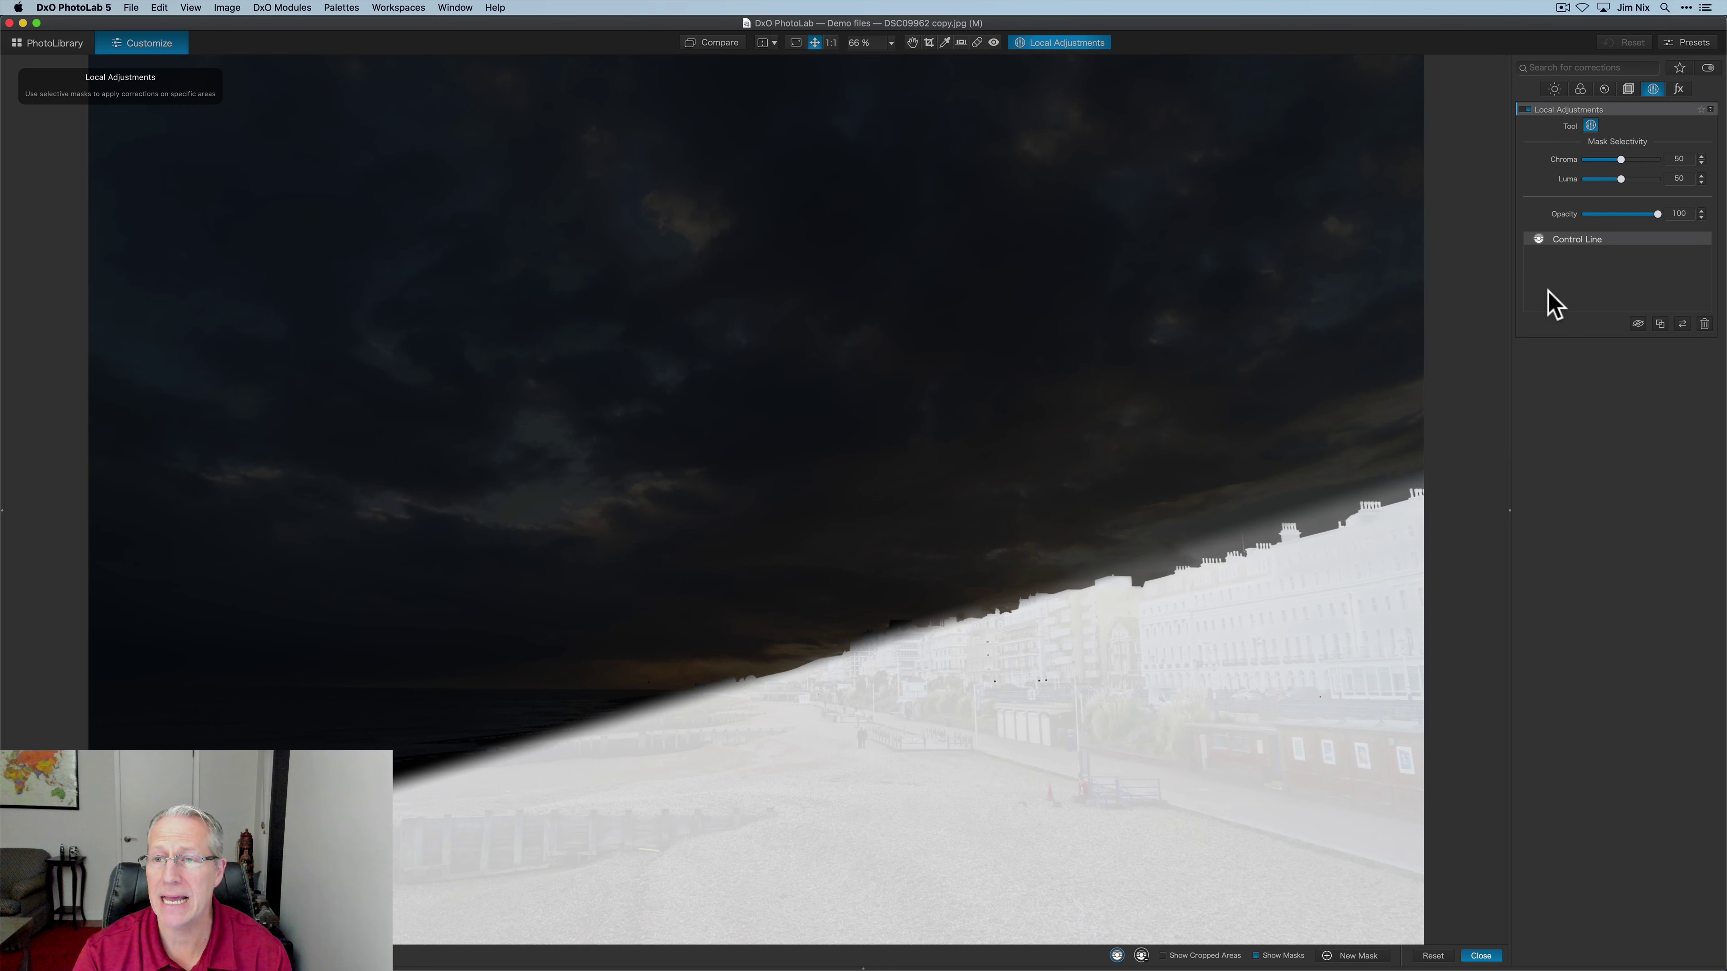
left_click_drag(1612, 162, 1645, 178)
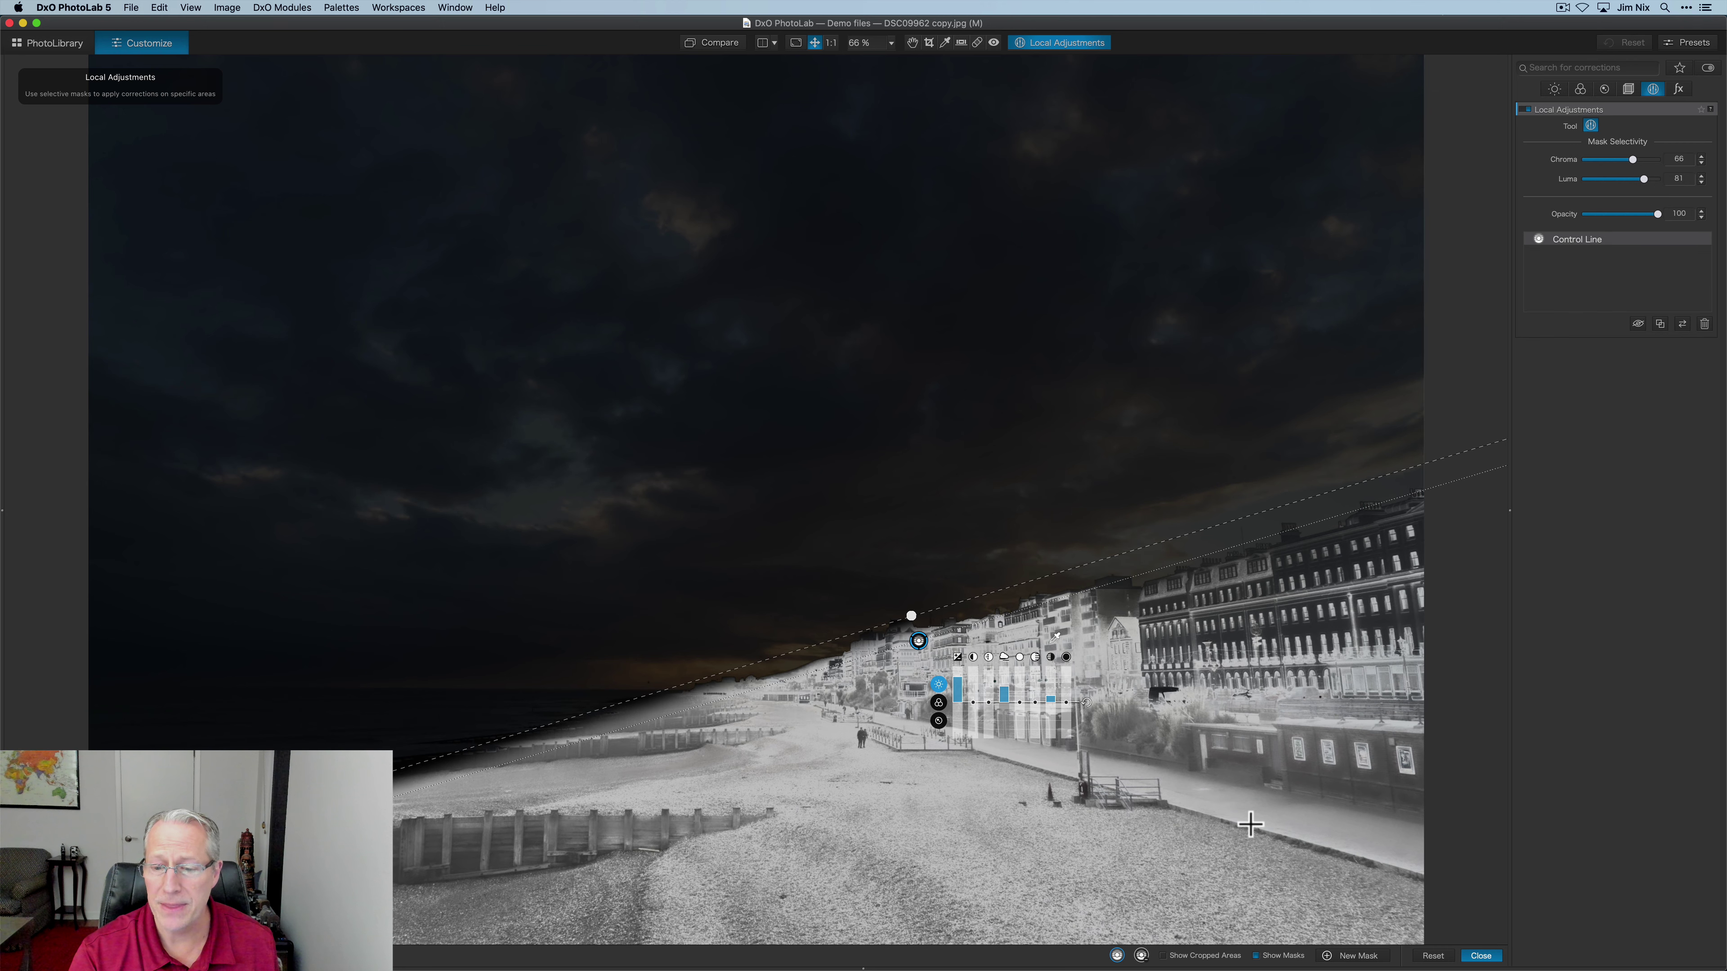
left_click(1257, 956)
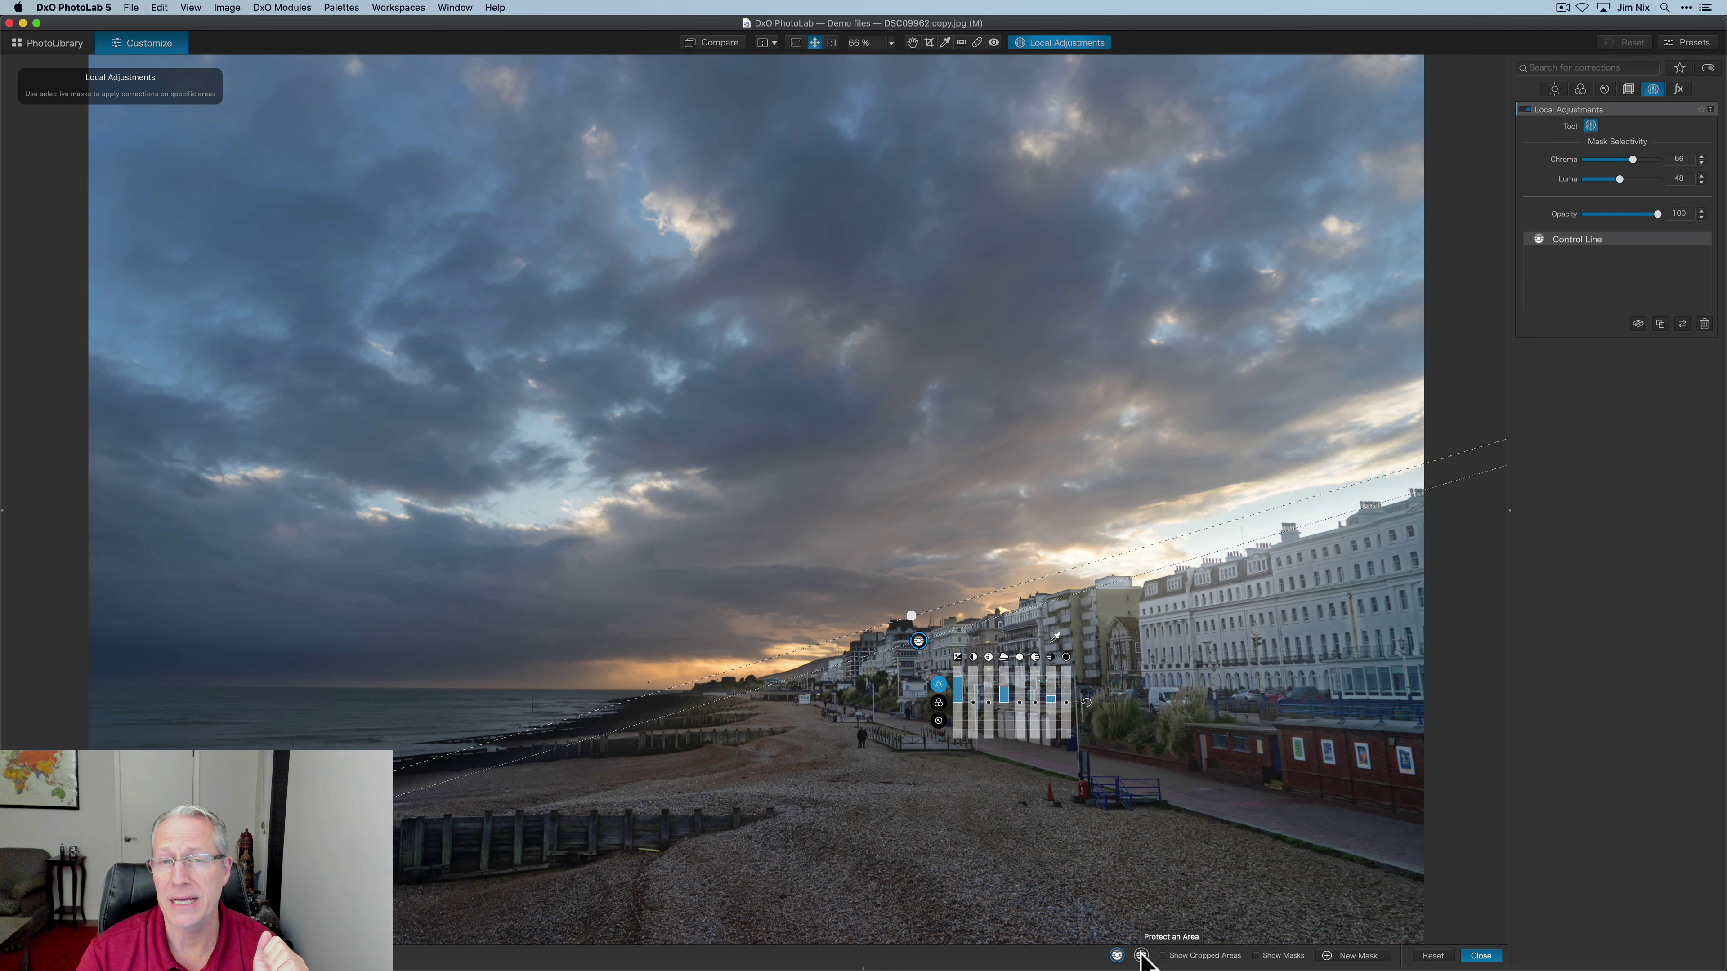
Leave local adjustments and return to PhotoLibrary showing the Demo files folder
left_click(1481, 955)
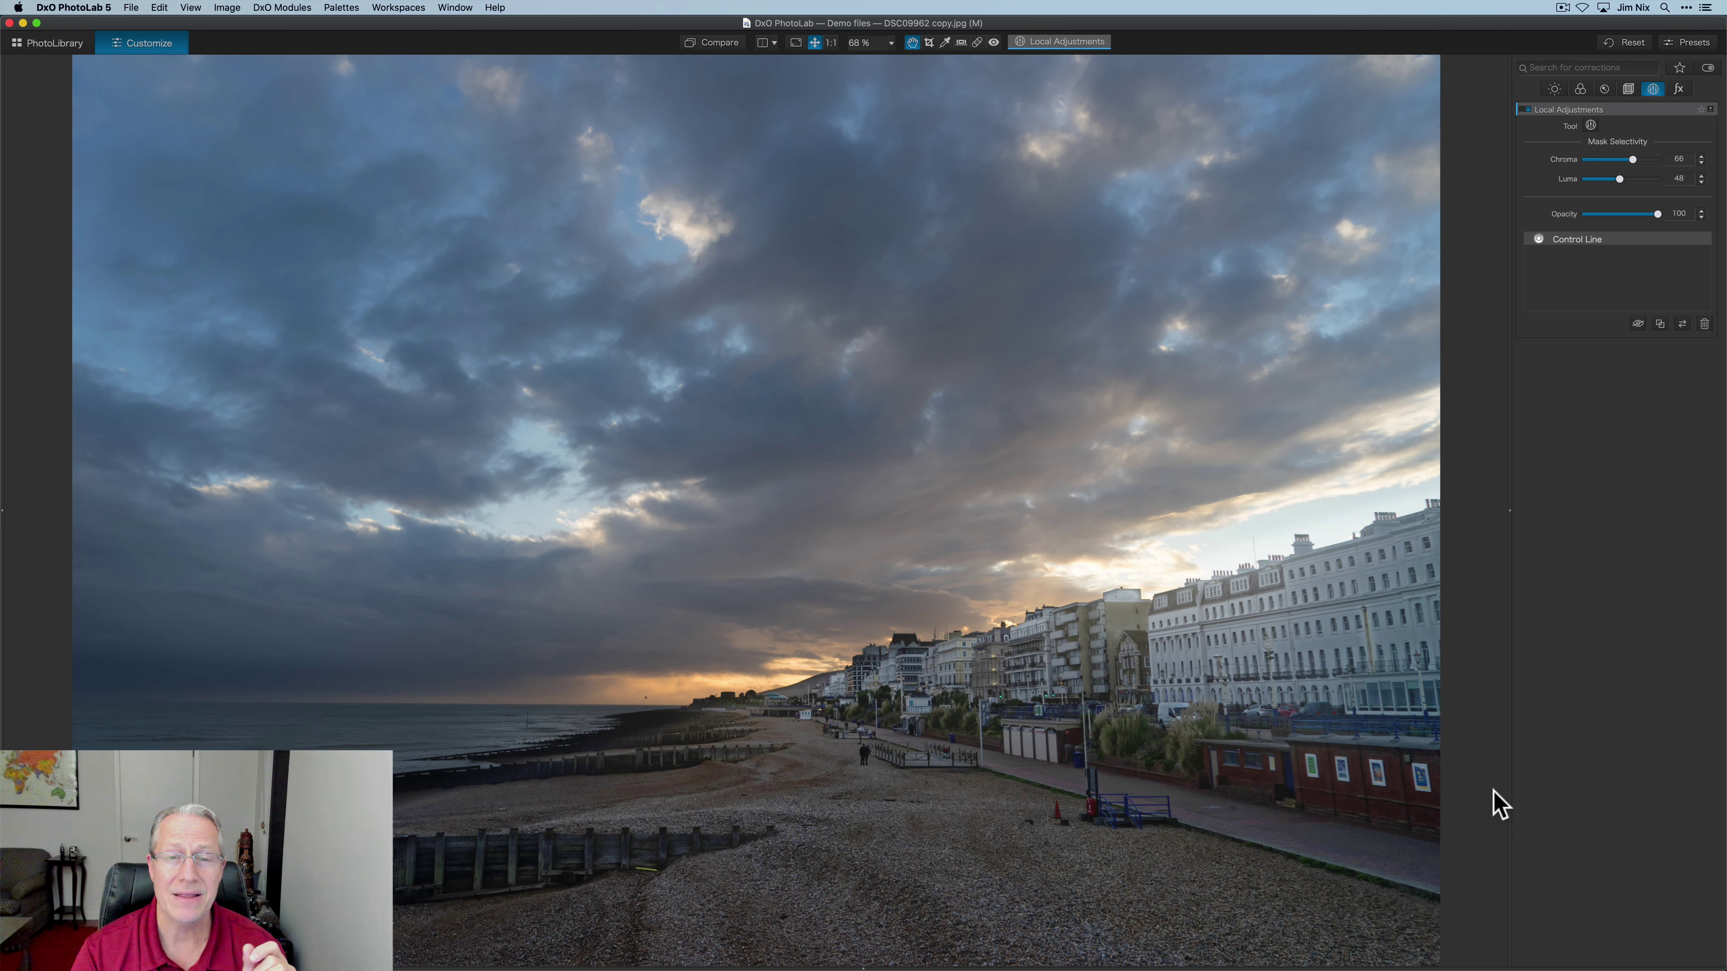
left_click(52, 42)
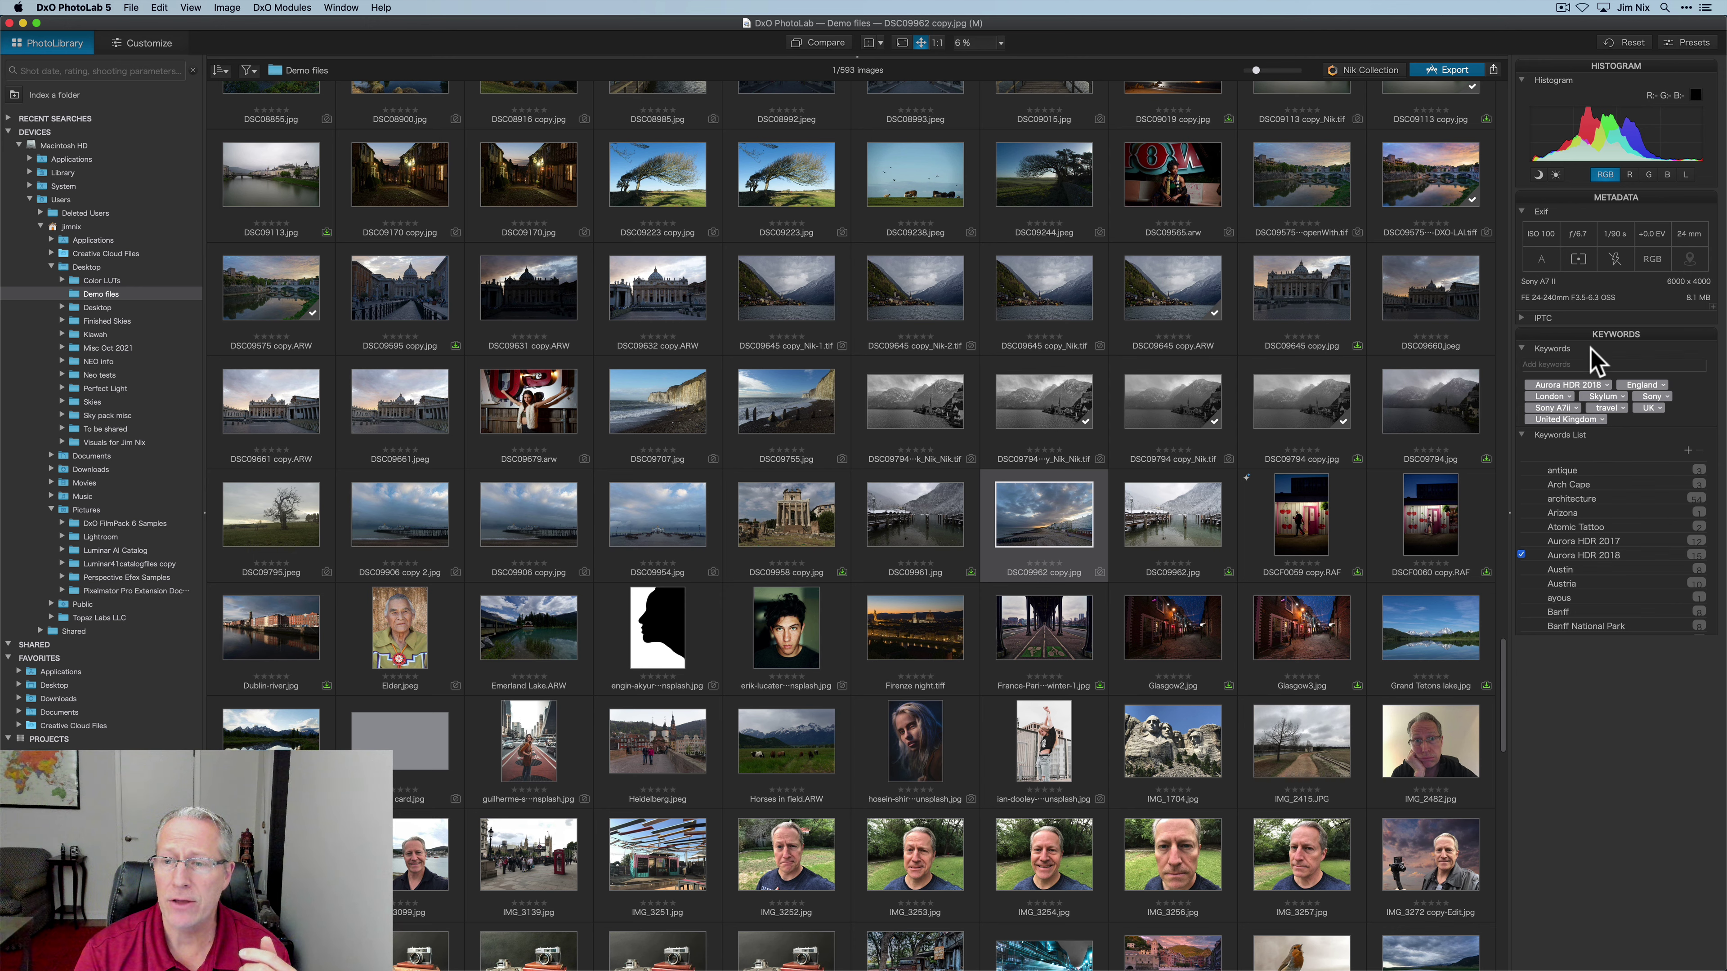
Expand the seafront photo's IPTC contact, content, image and status fields in the Metadata palette
left_click(1527, 320)
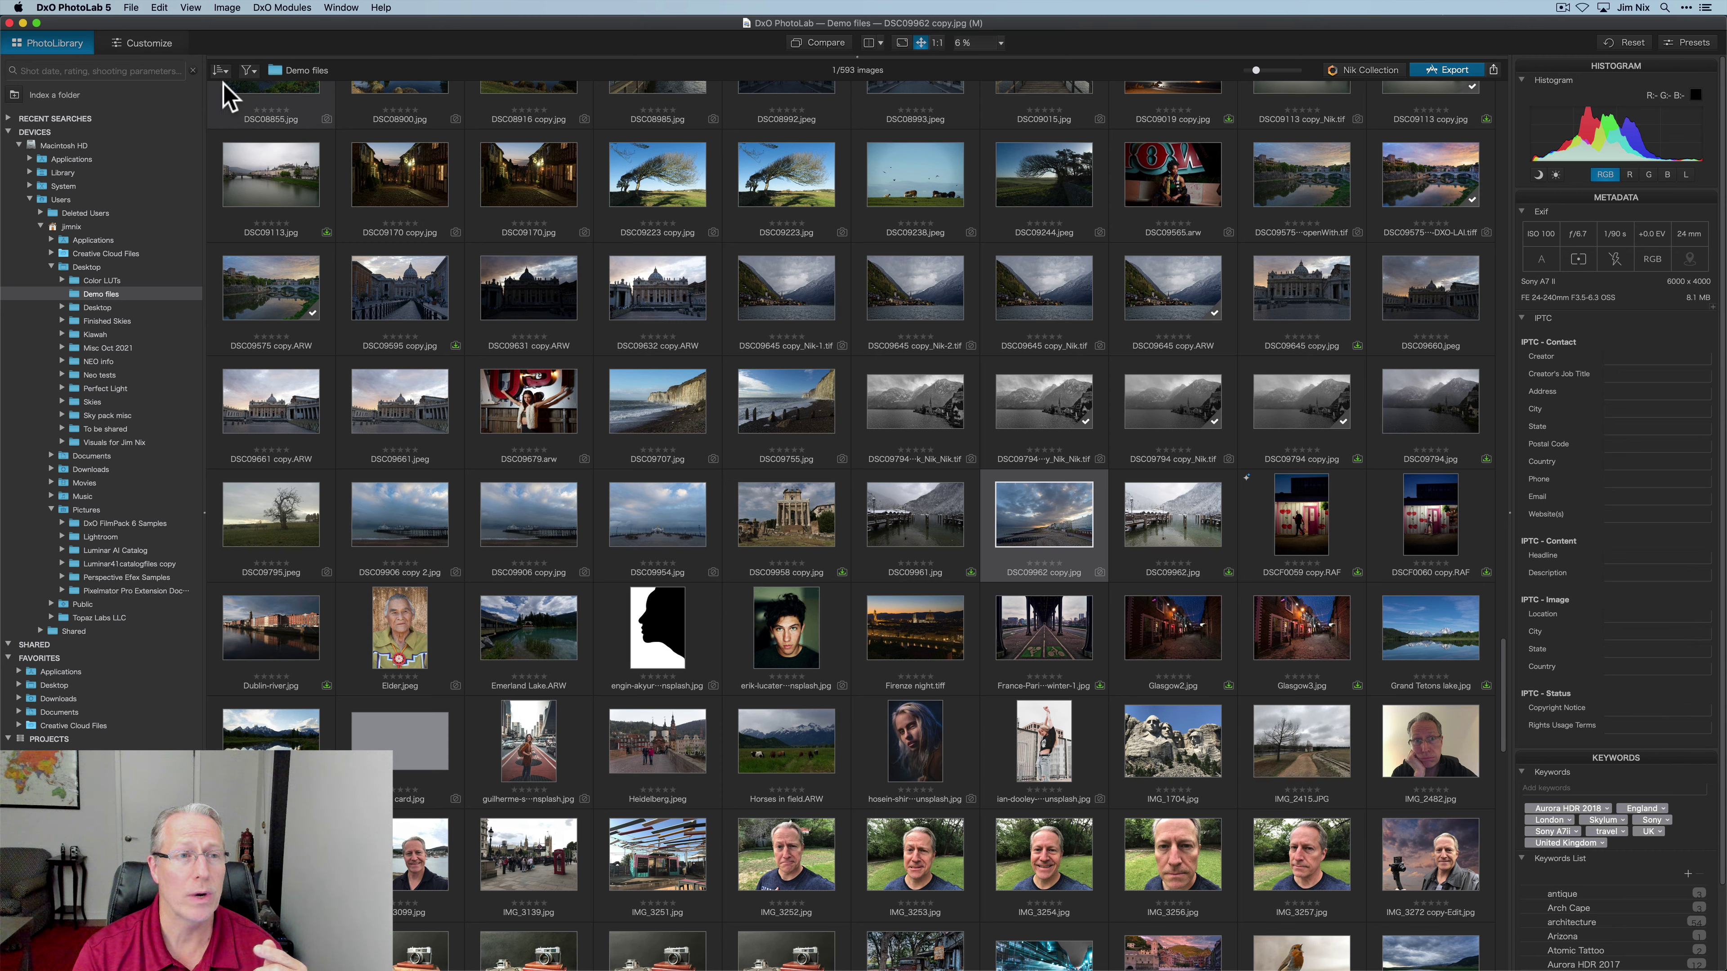
left_click(97, 8)
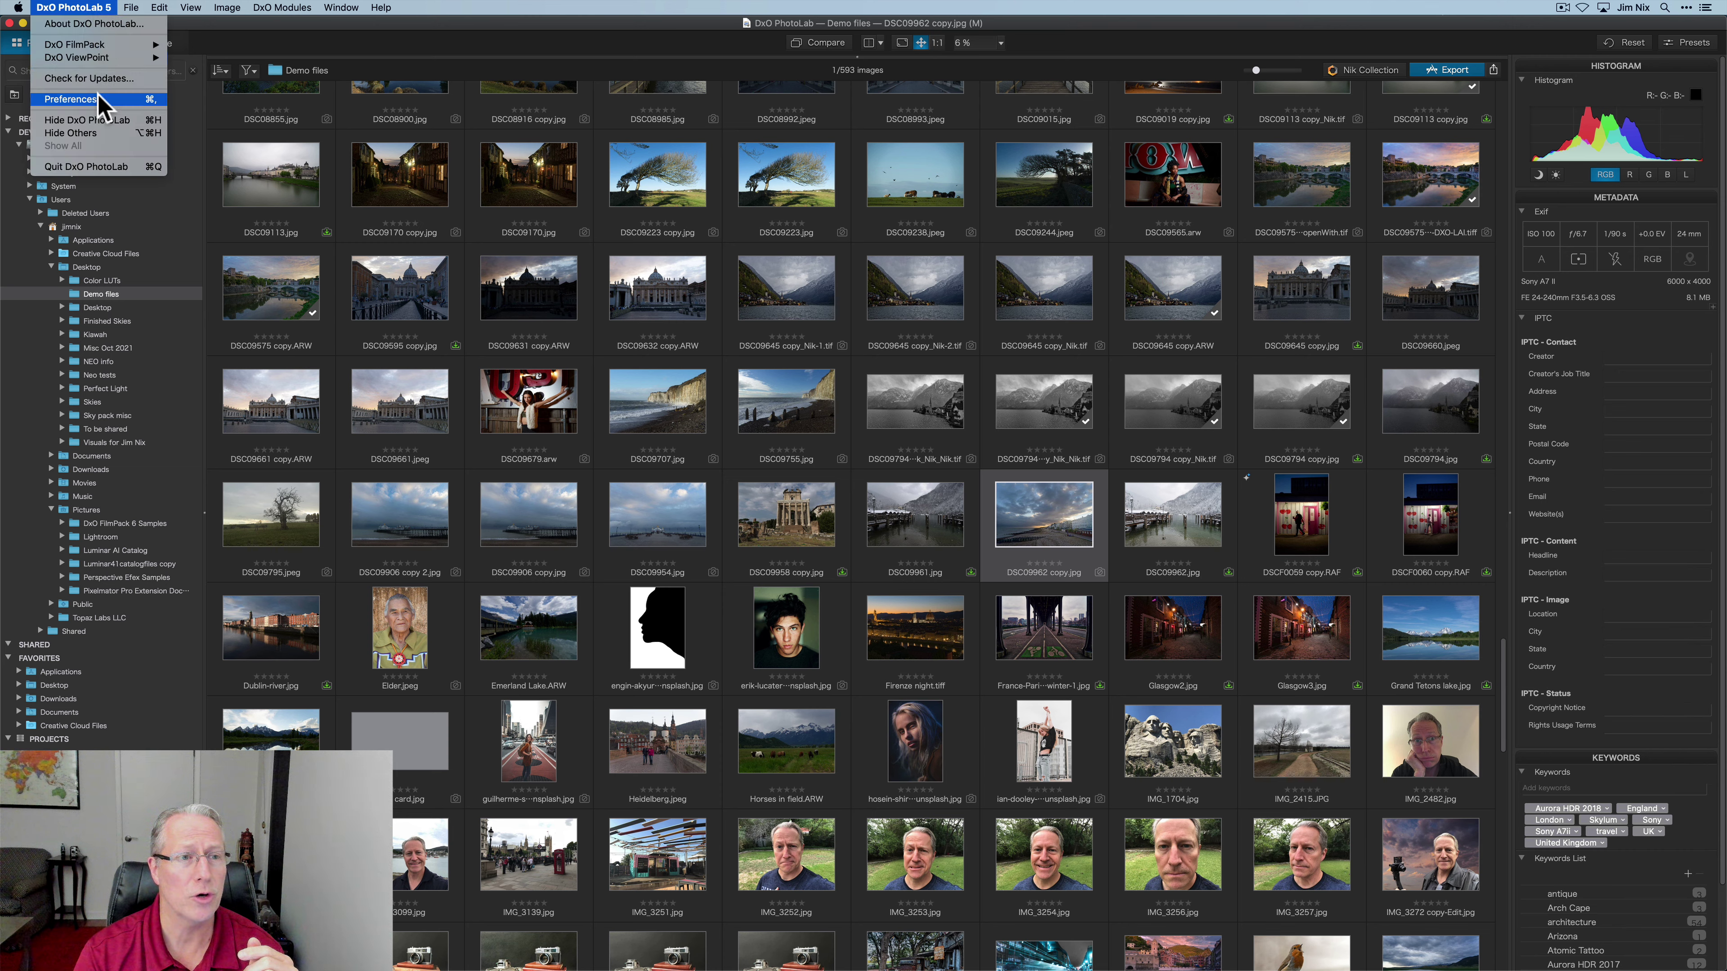
left_click(74, 99)
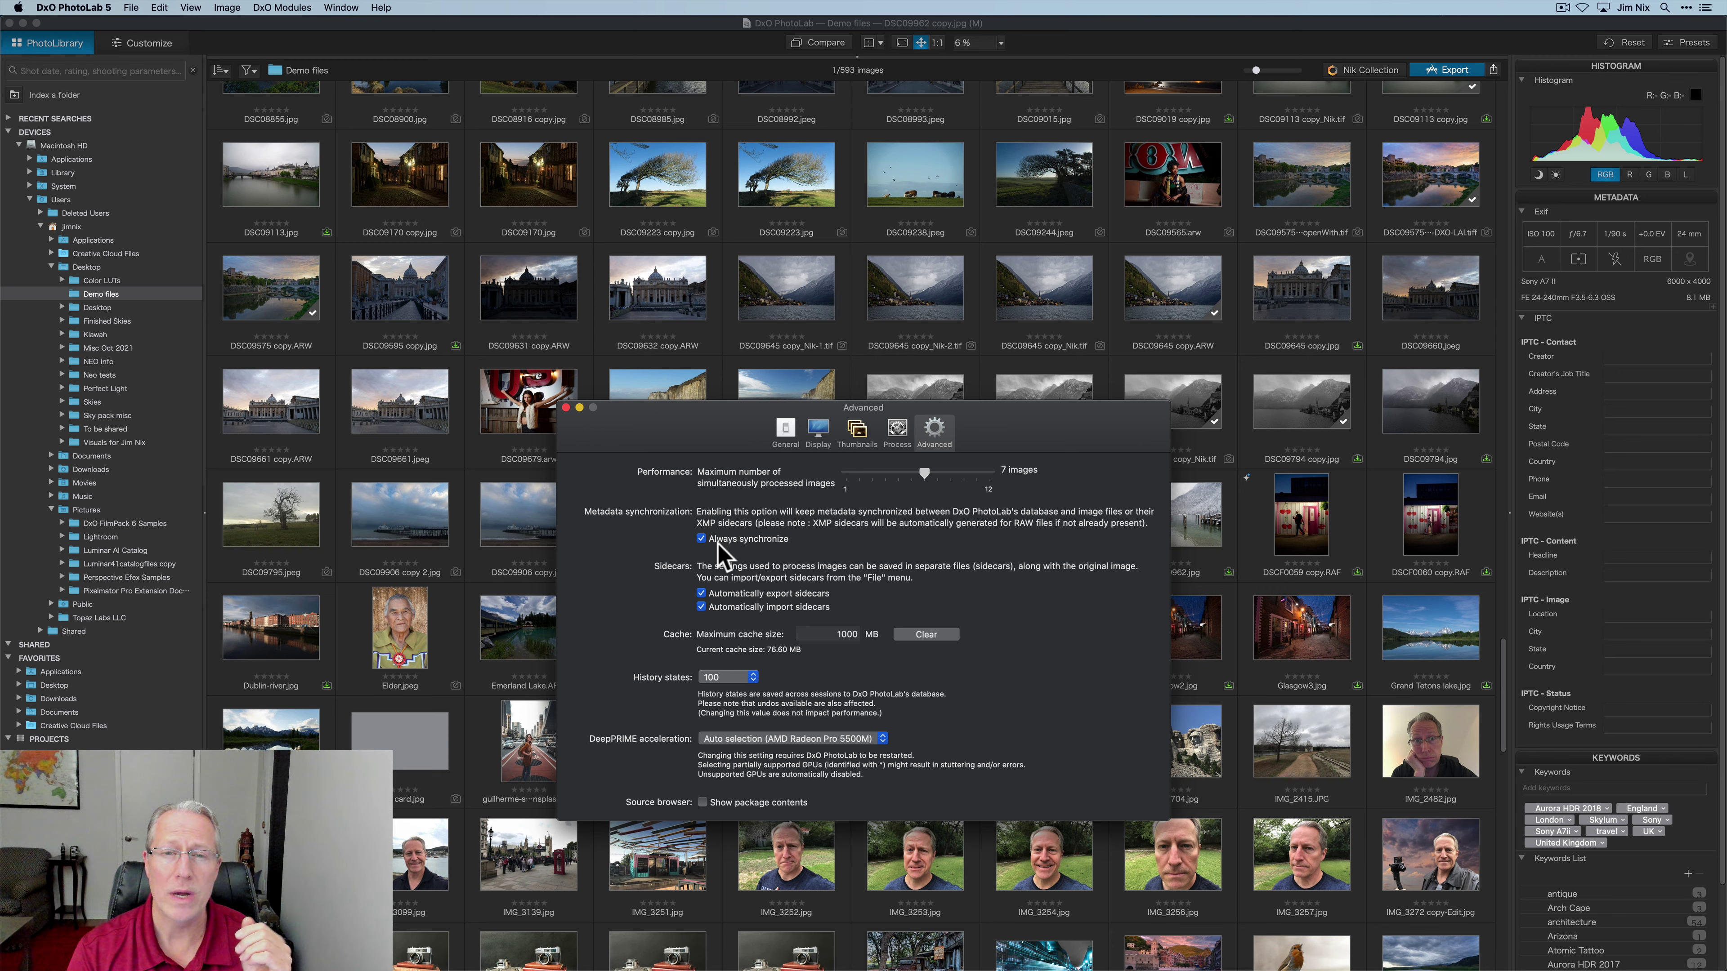
Close preferences and enter the photographer's name in the IPTC Creator field
key("super+w")
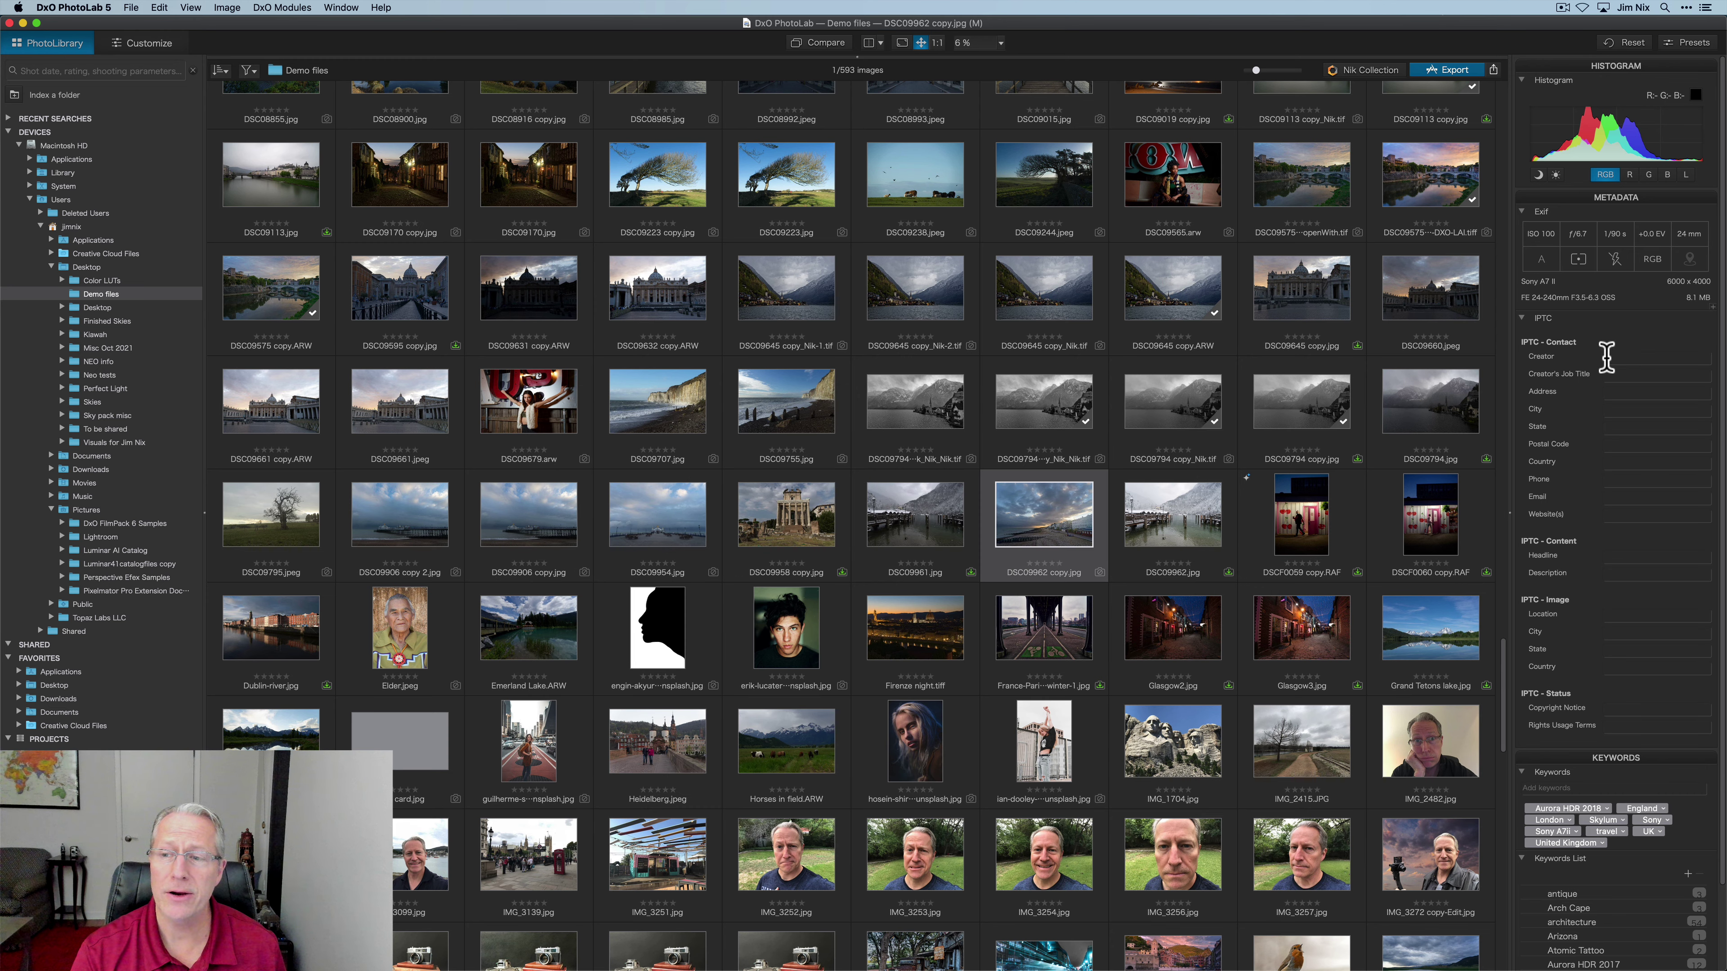
left_click(1603, 357)
type("Jim Nix")
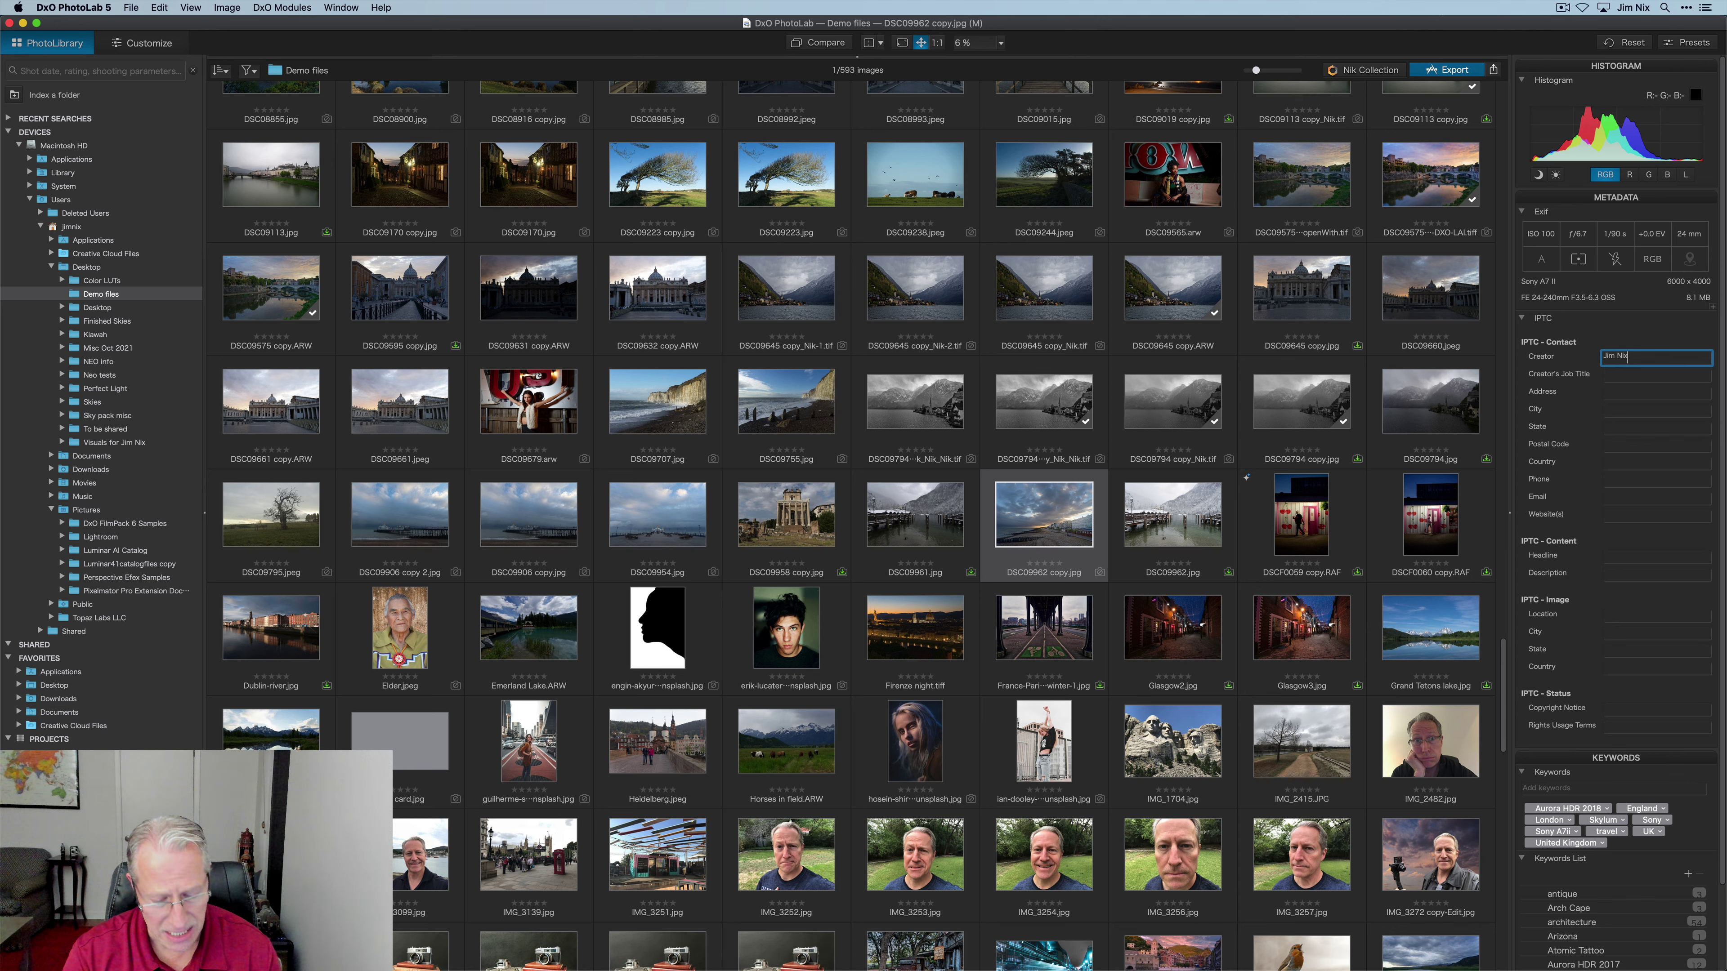
key("Tab")
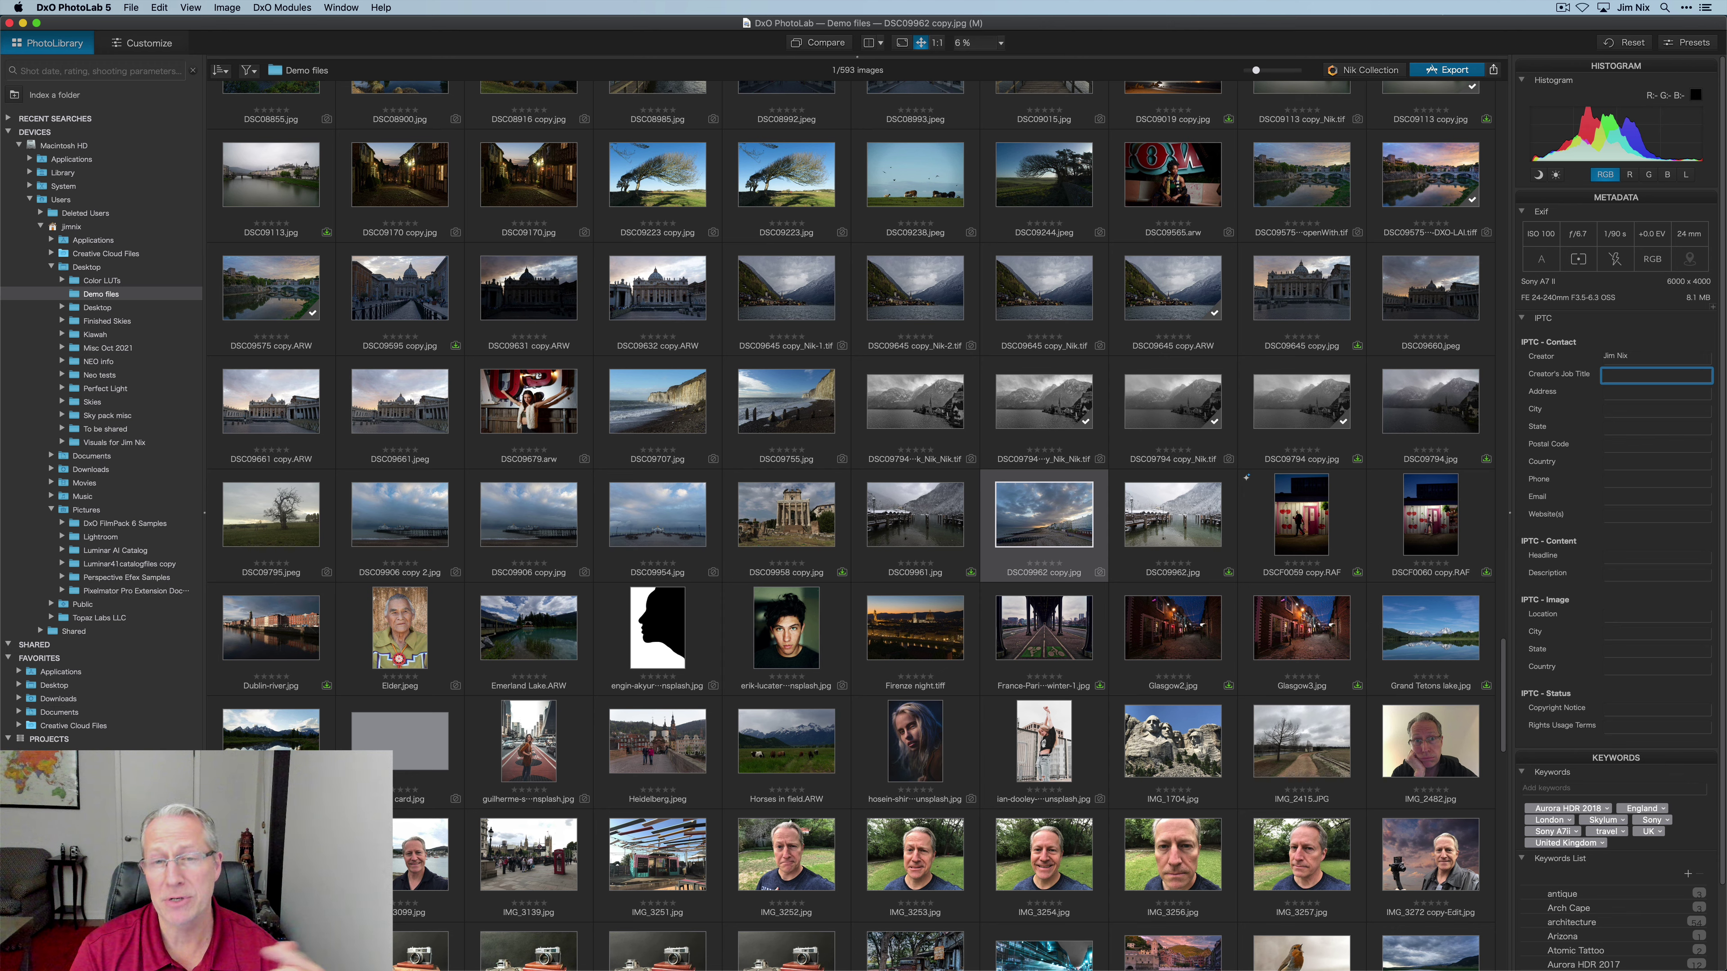
left_click(131, 9)
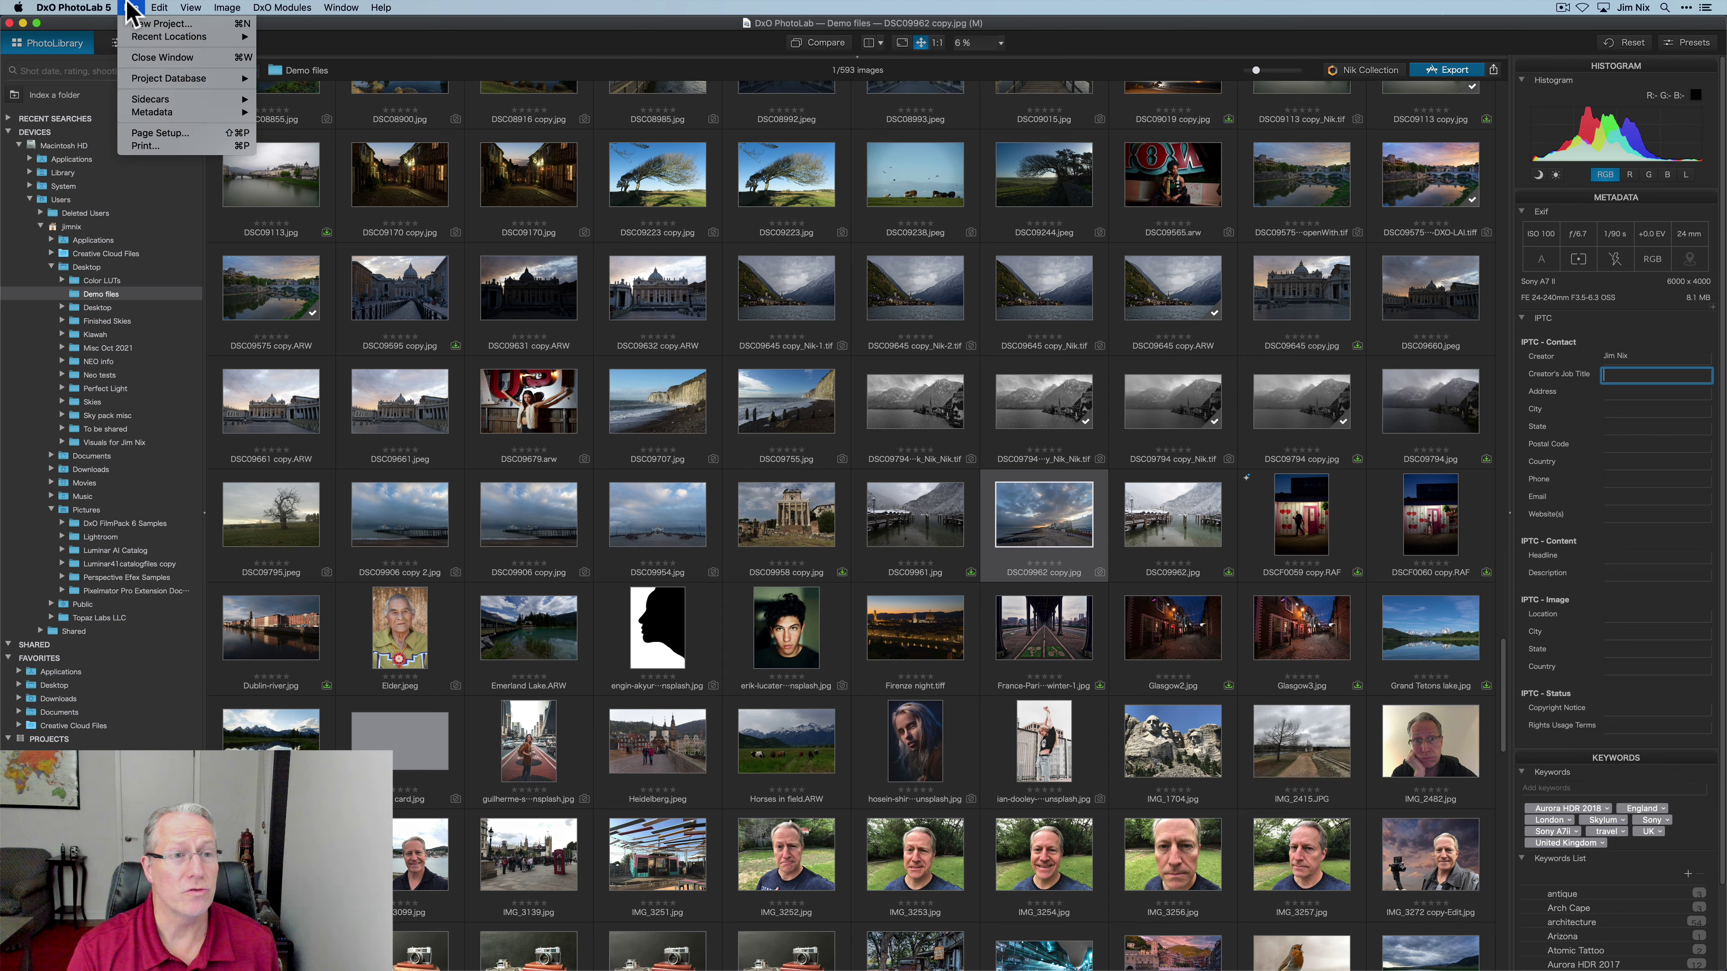
mouse_move(157, 100)
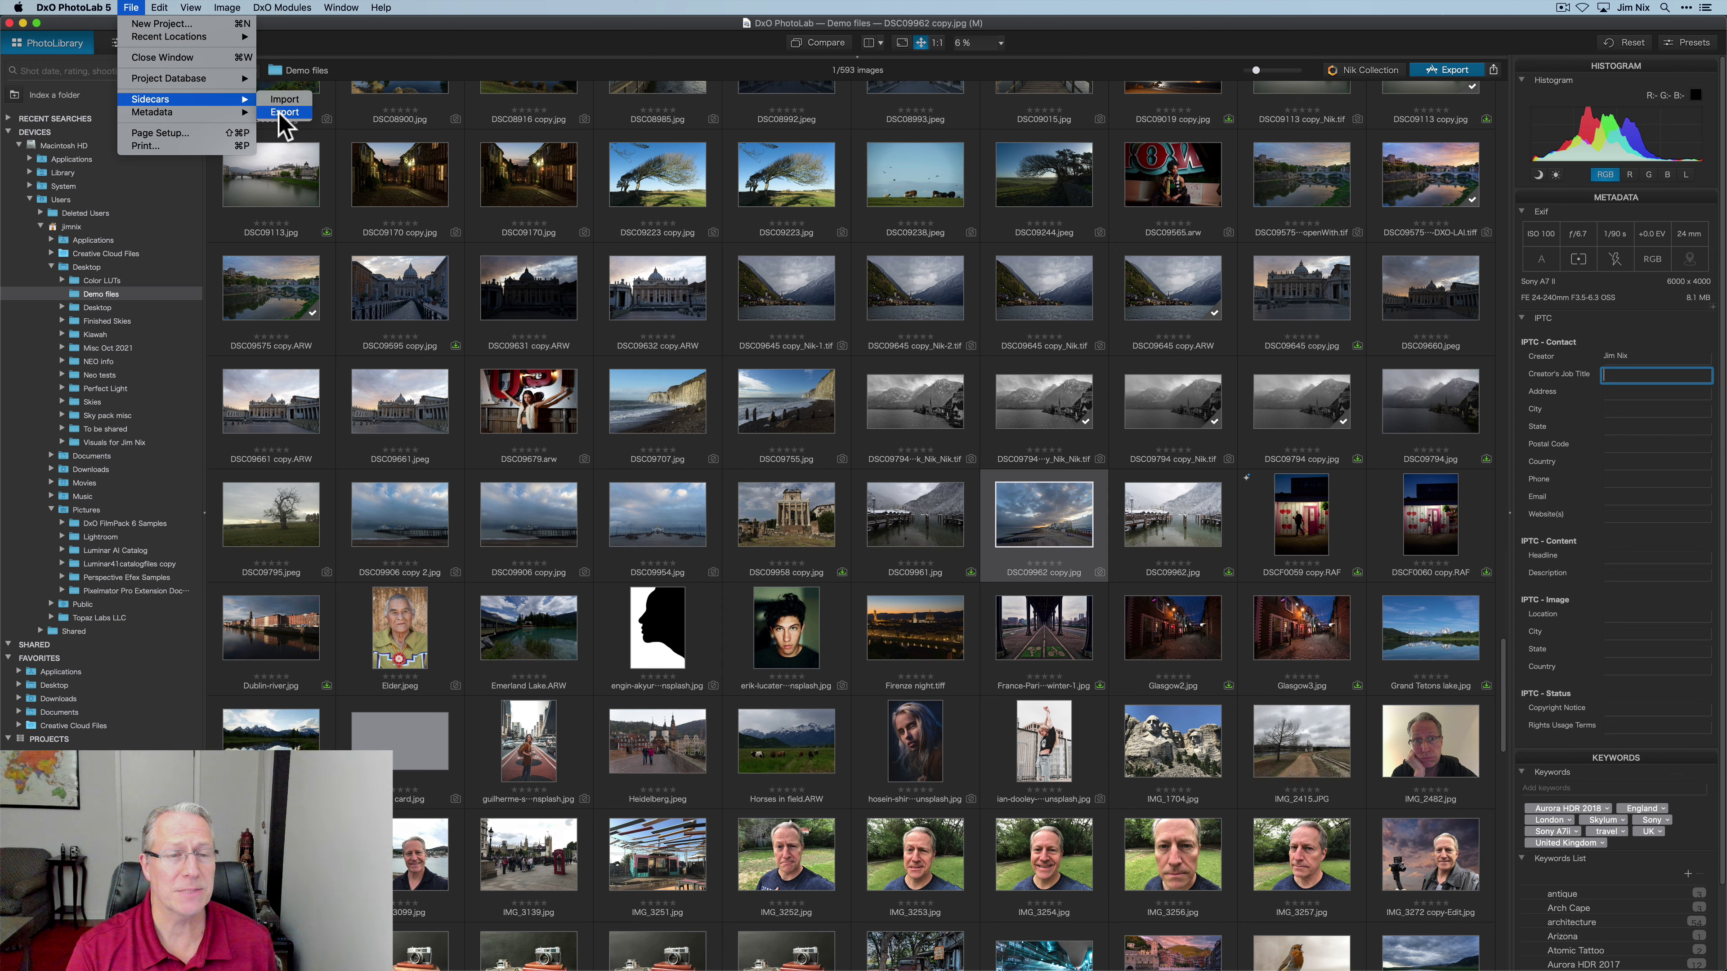
left_click(342, 37)
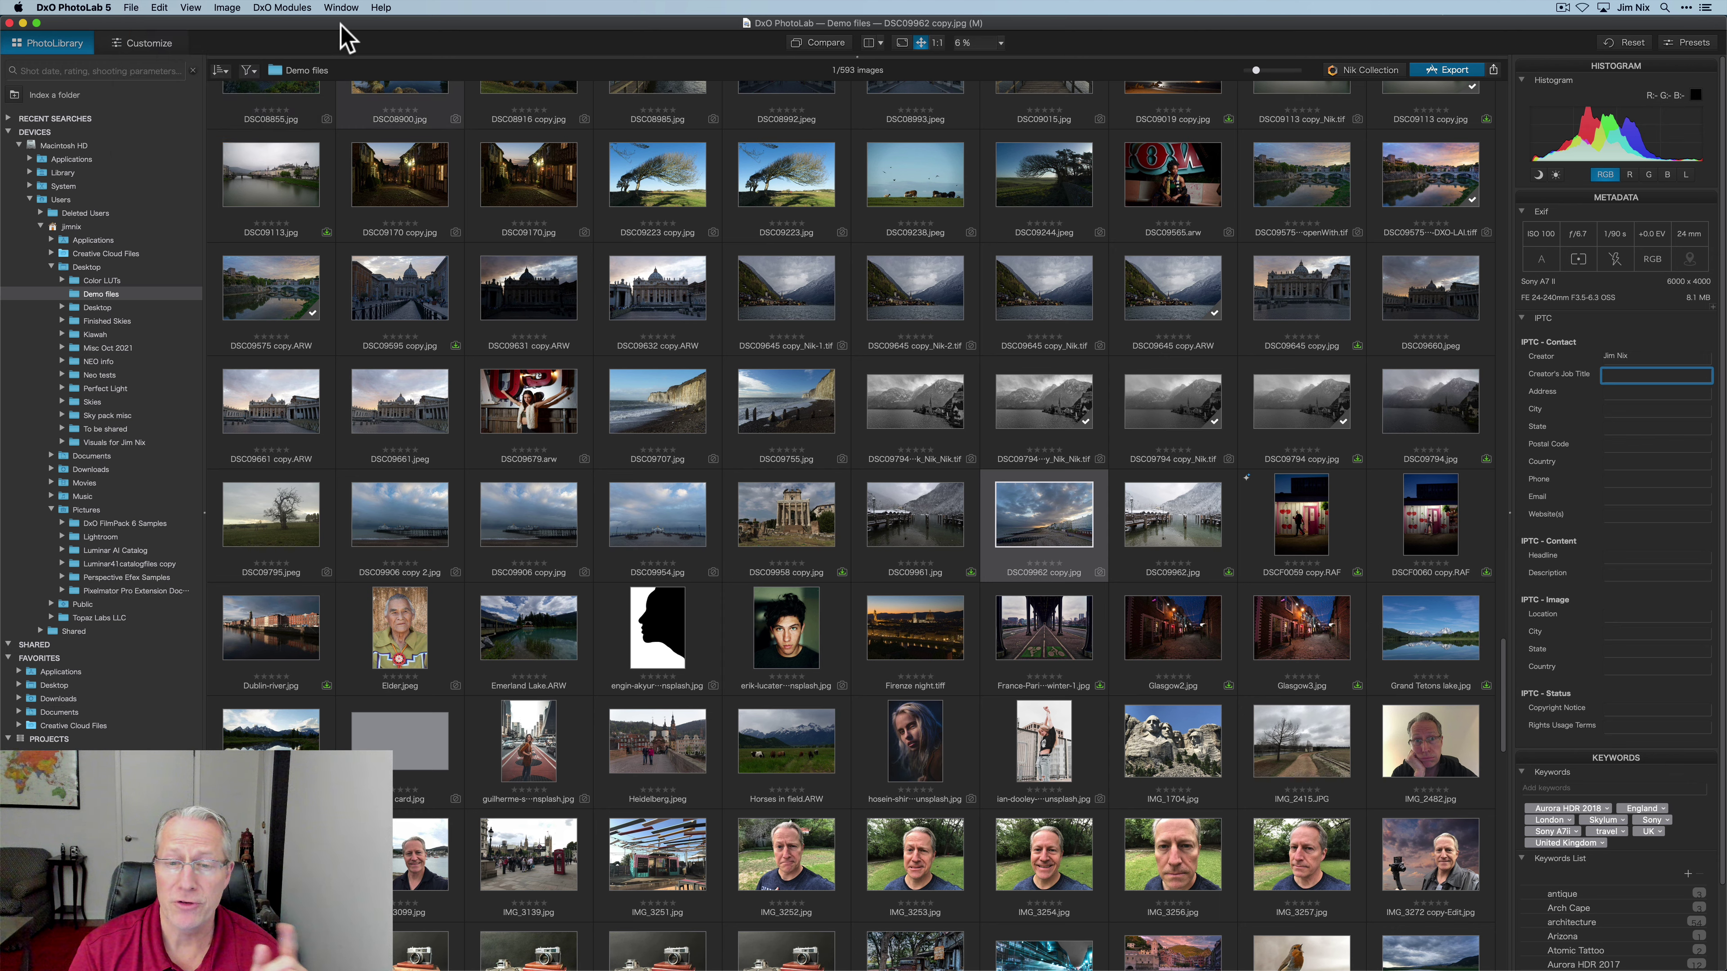
Collapse the IPTC section so the photo's keywords and Keywords List come into view
left_click(1522, 318)
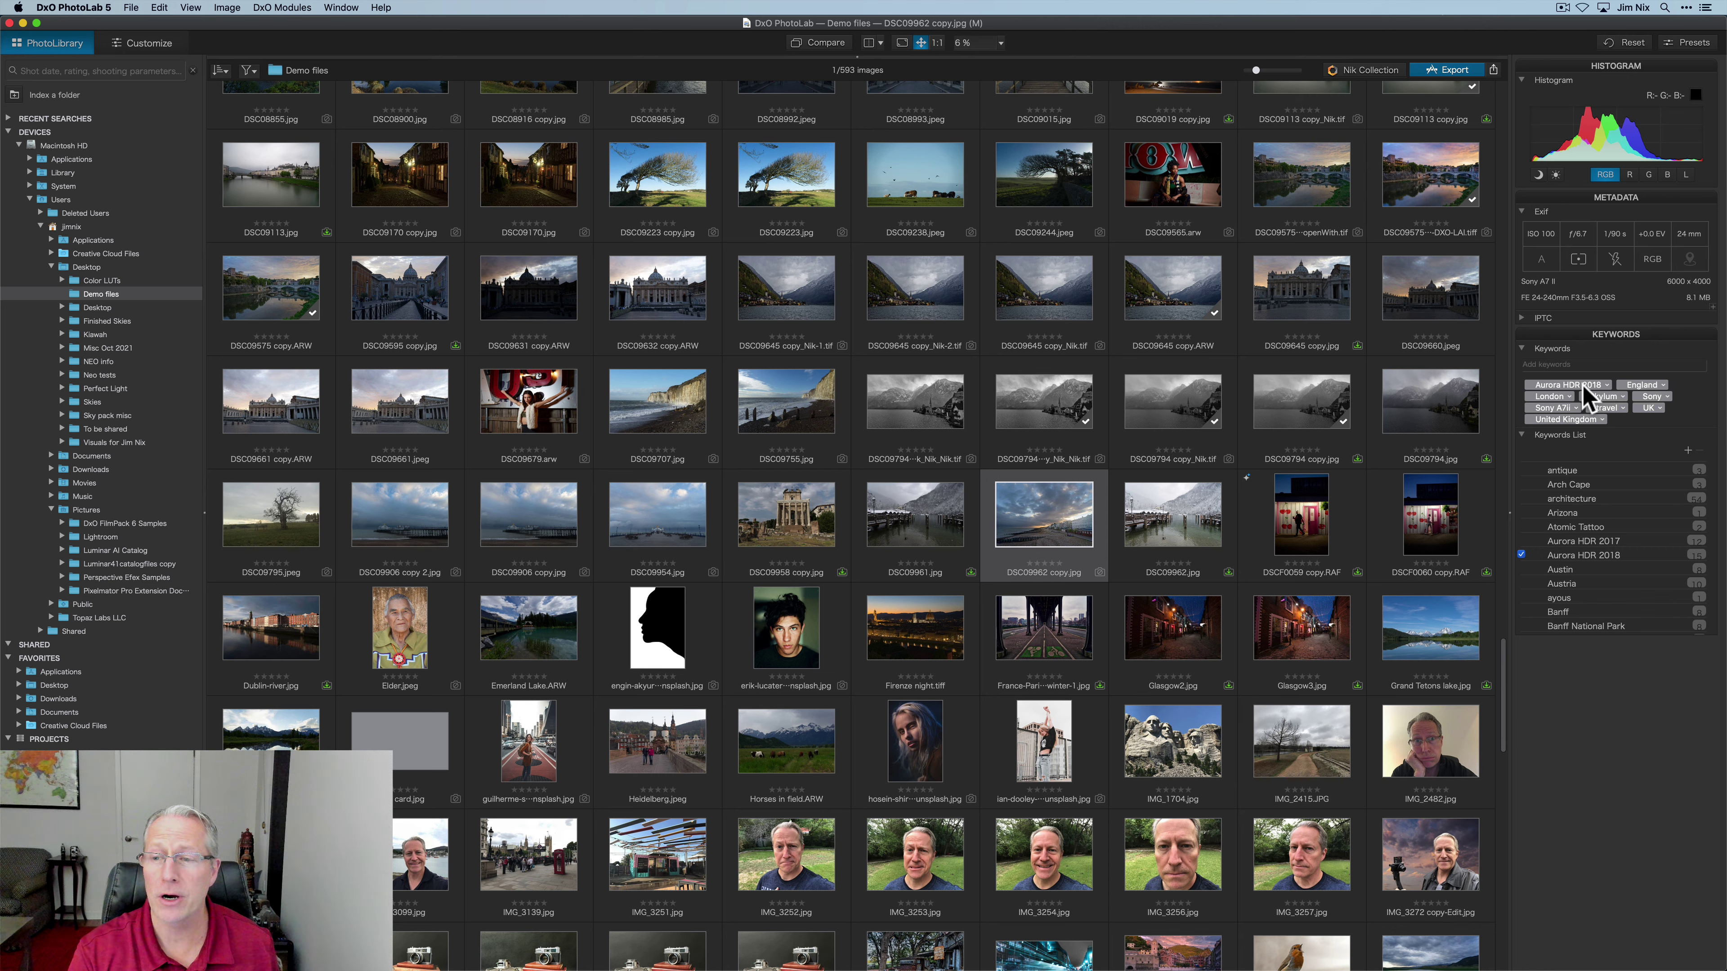
Remove the Aurora HDR 2018 keyword from the photo and scroll the list to United Kingdom
left_click(1585, 386)
right_click(1583, 388)
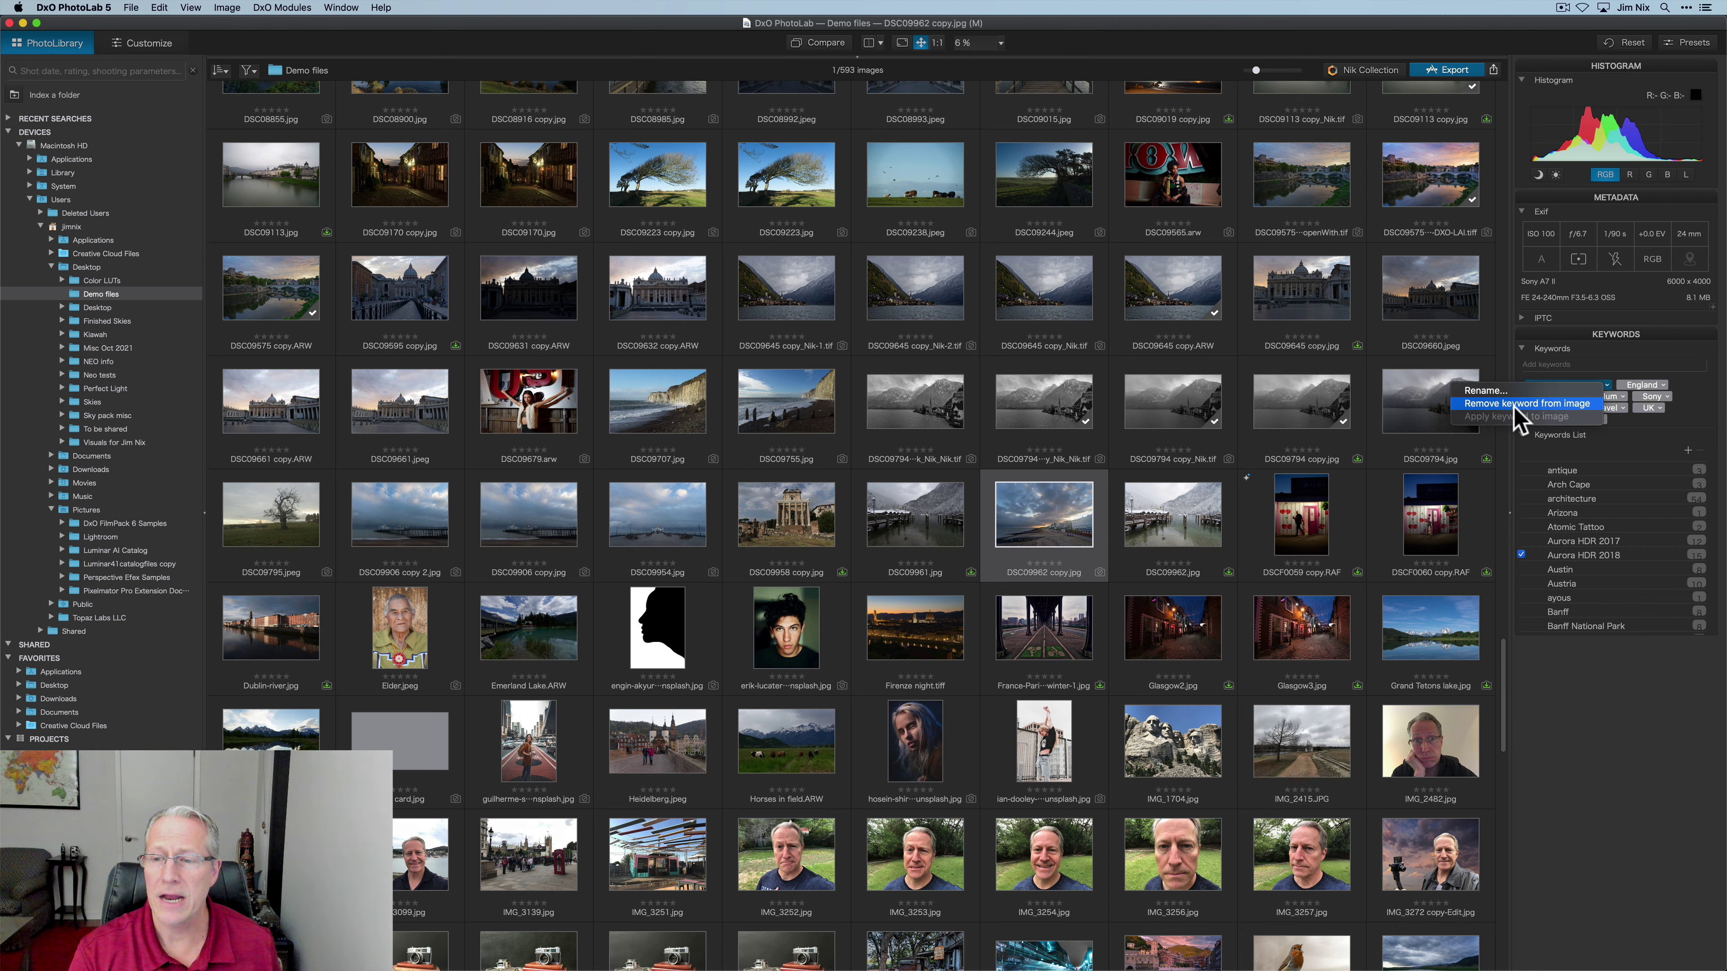
left_click(1513, 406)
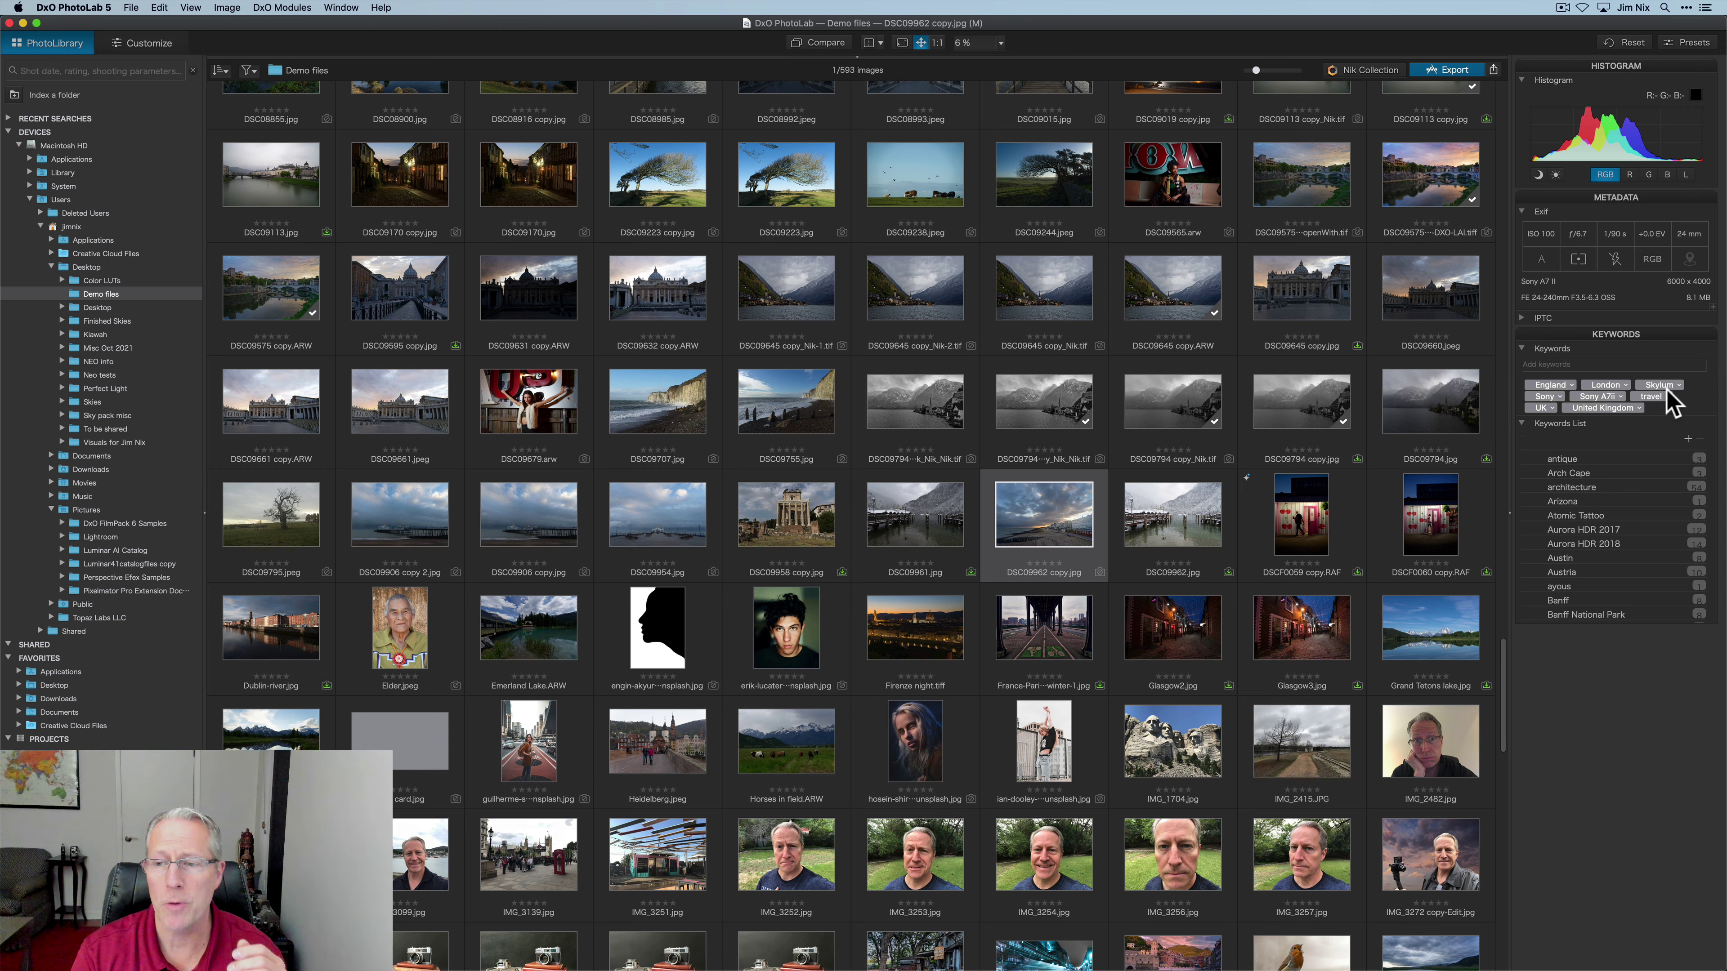
scroll(1579, 518, "down", 5)
scroll(1580, 515, "down", 20)
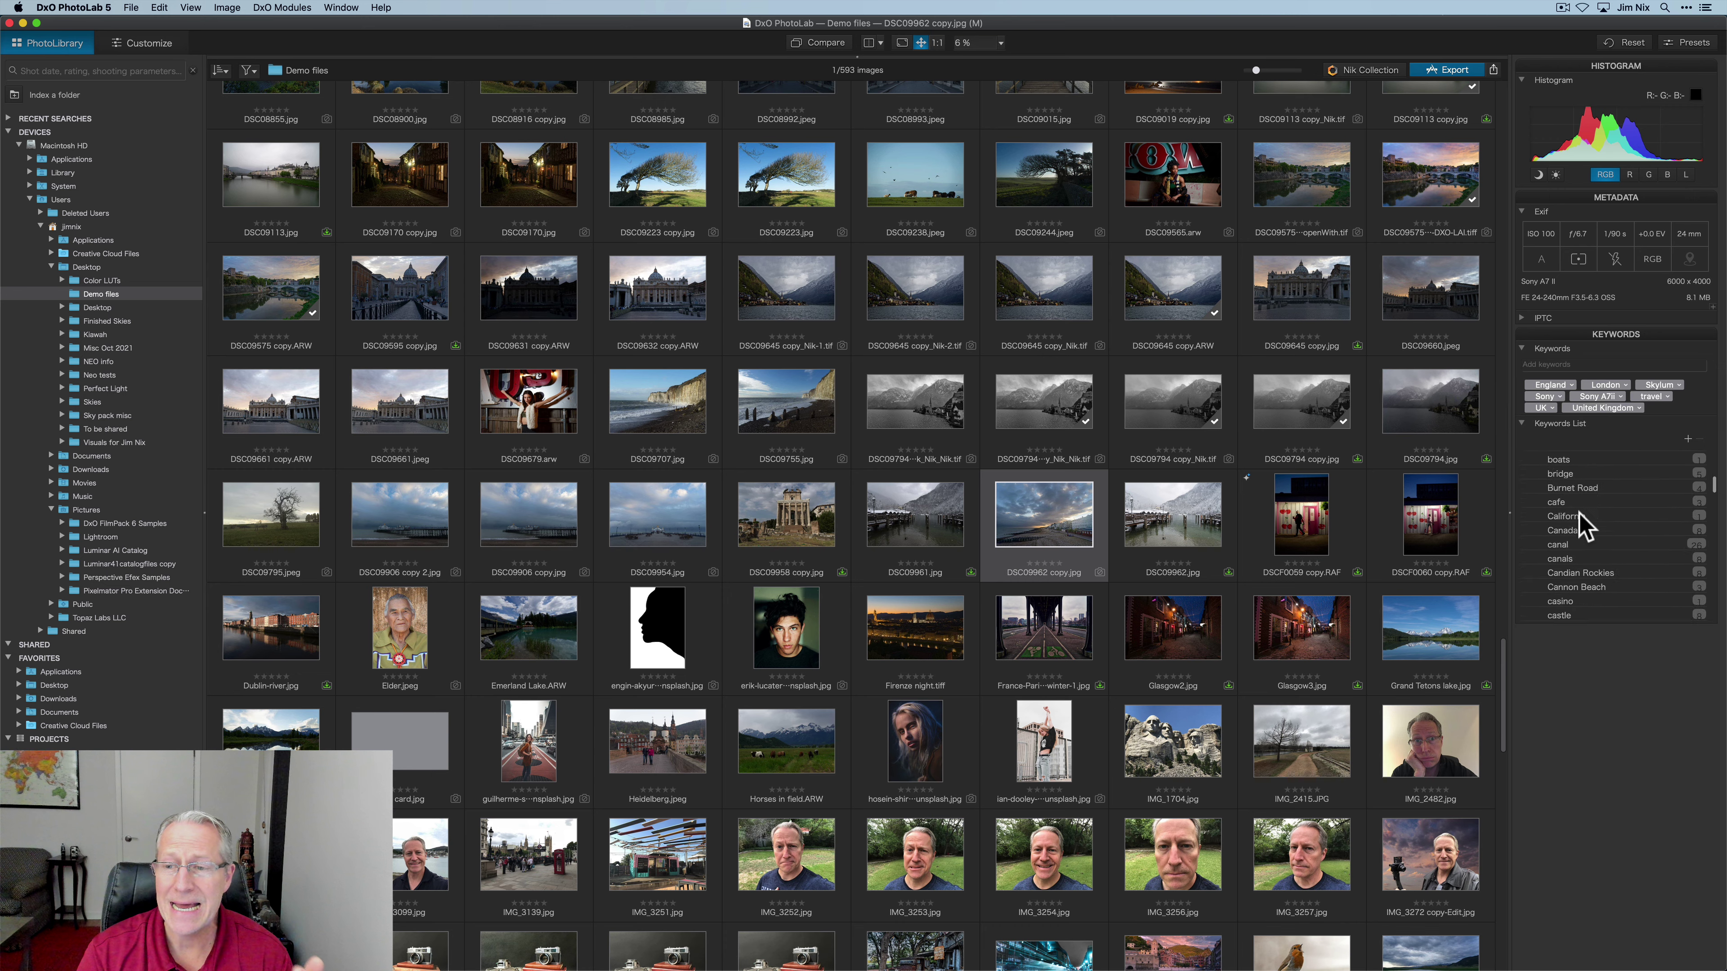
scroll(1579, 513, "down", 20)
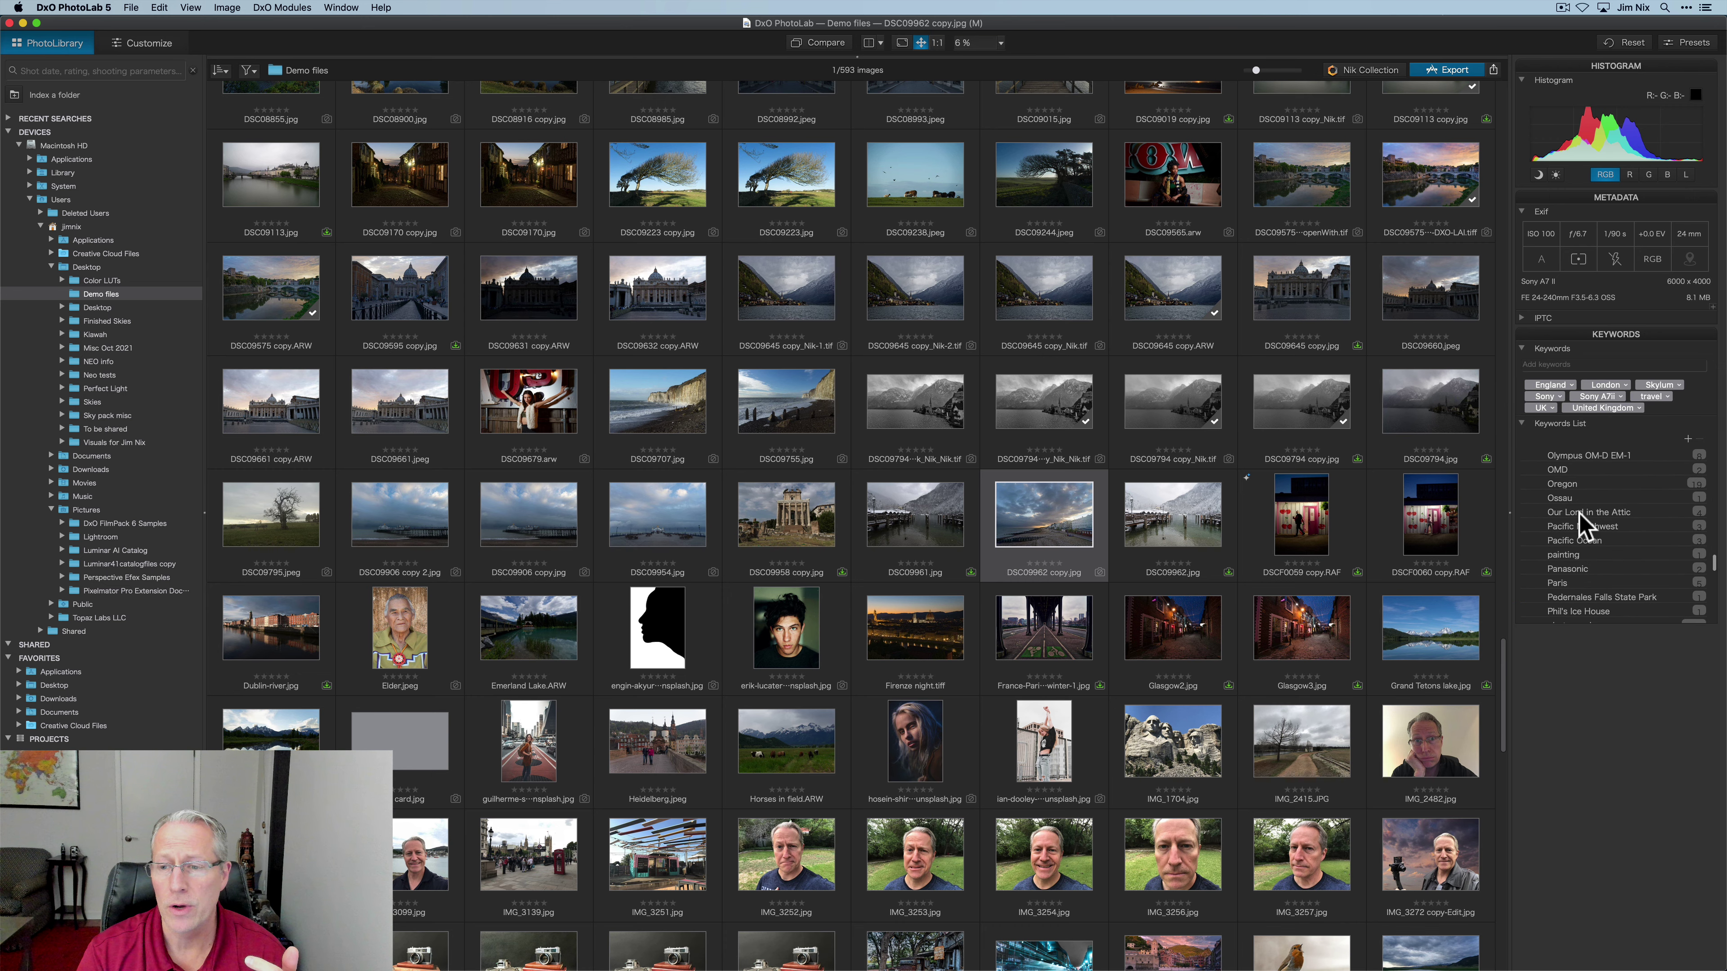
scroll(1579, 518, "up", 4)
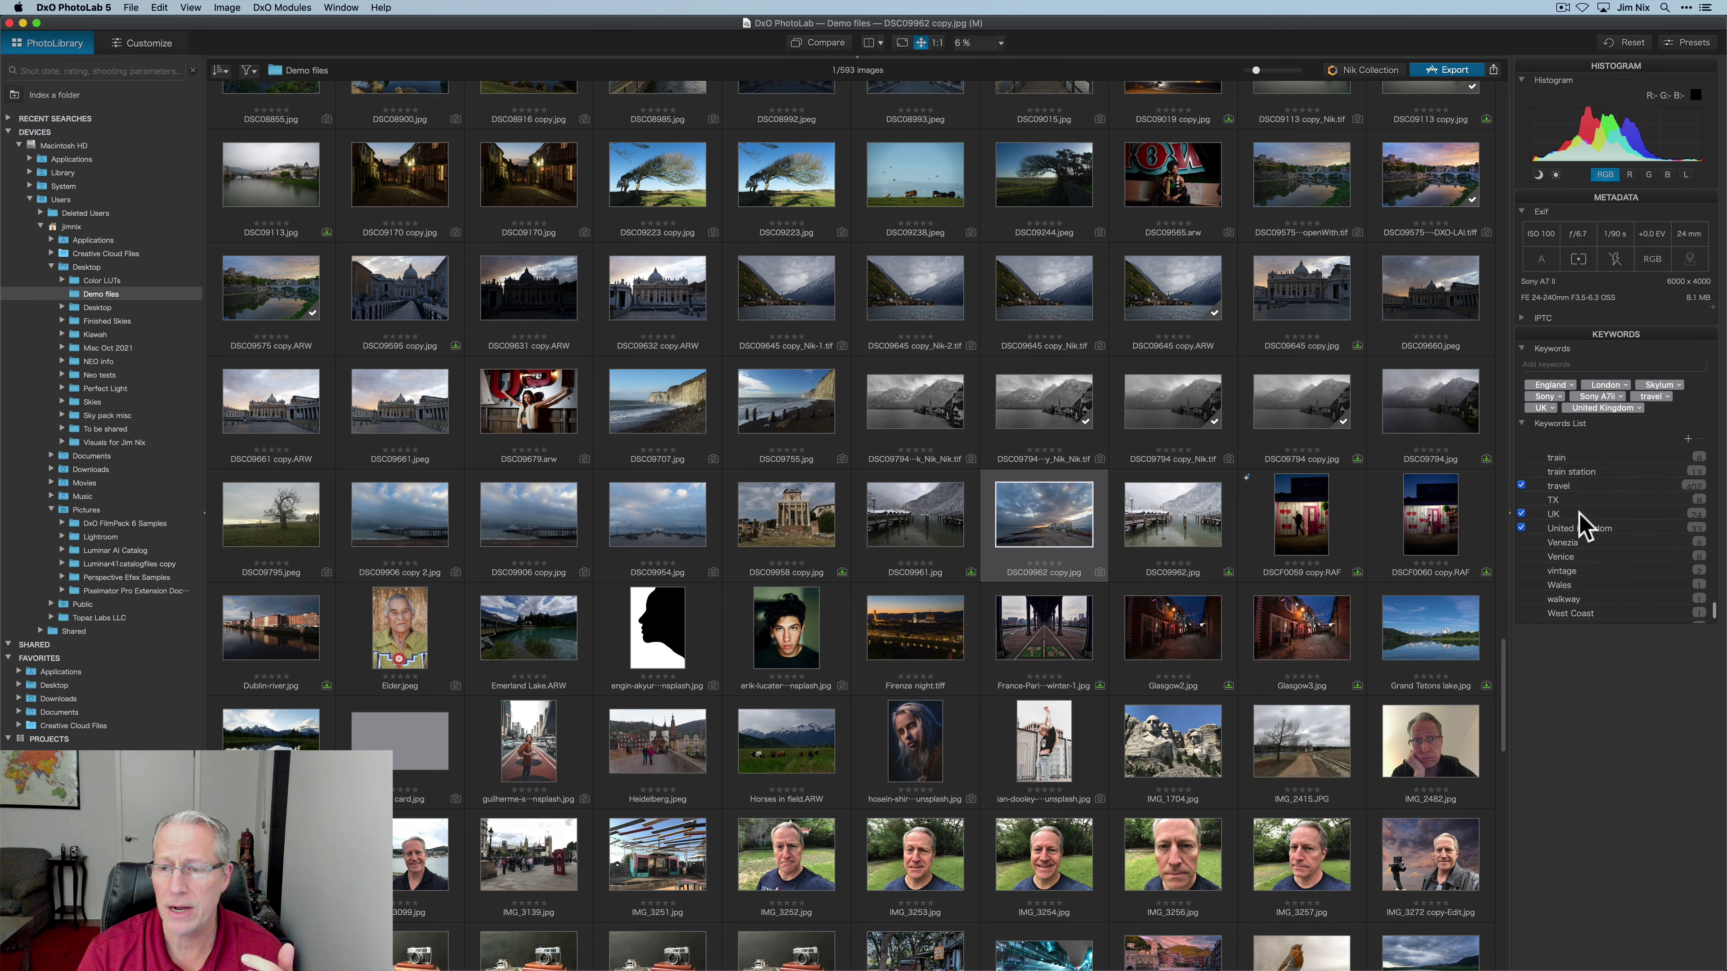
scroll(1565, 587, "down", 2)
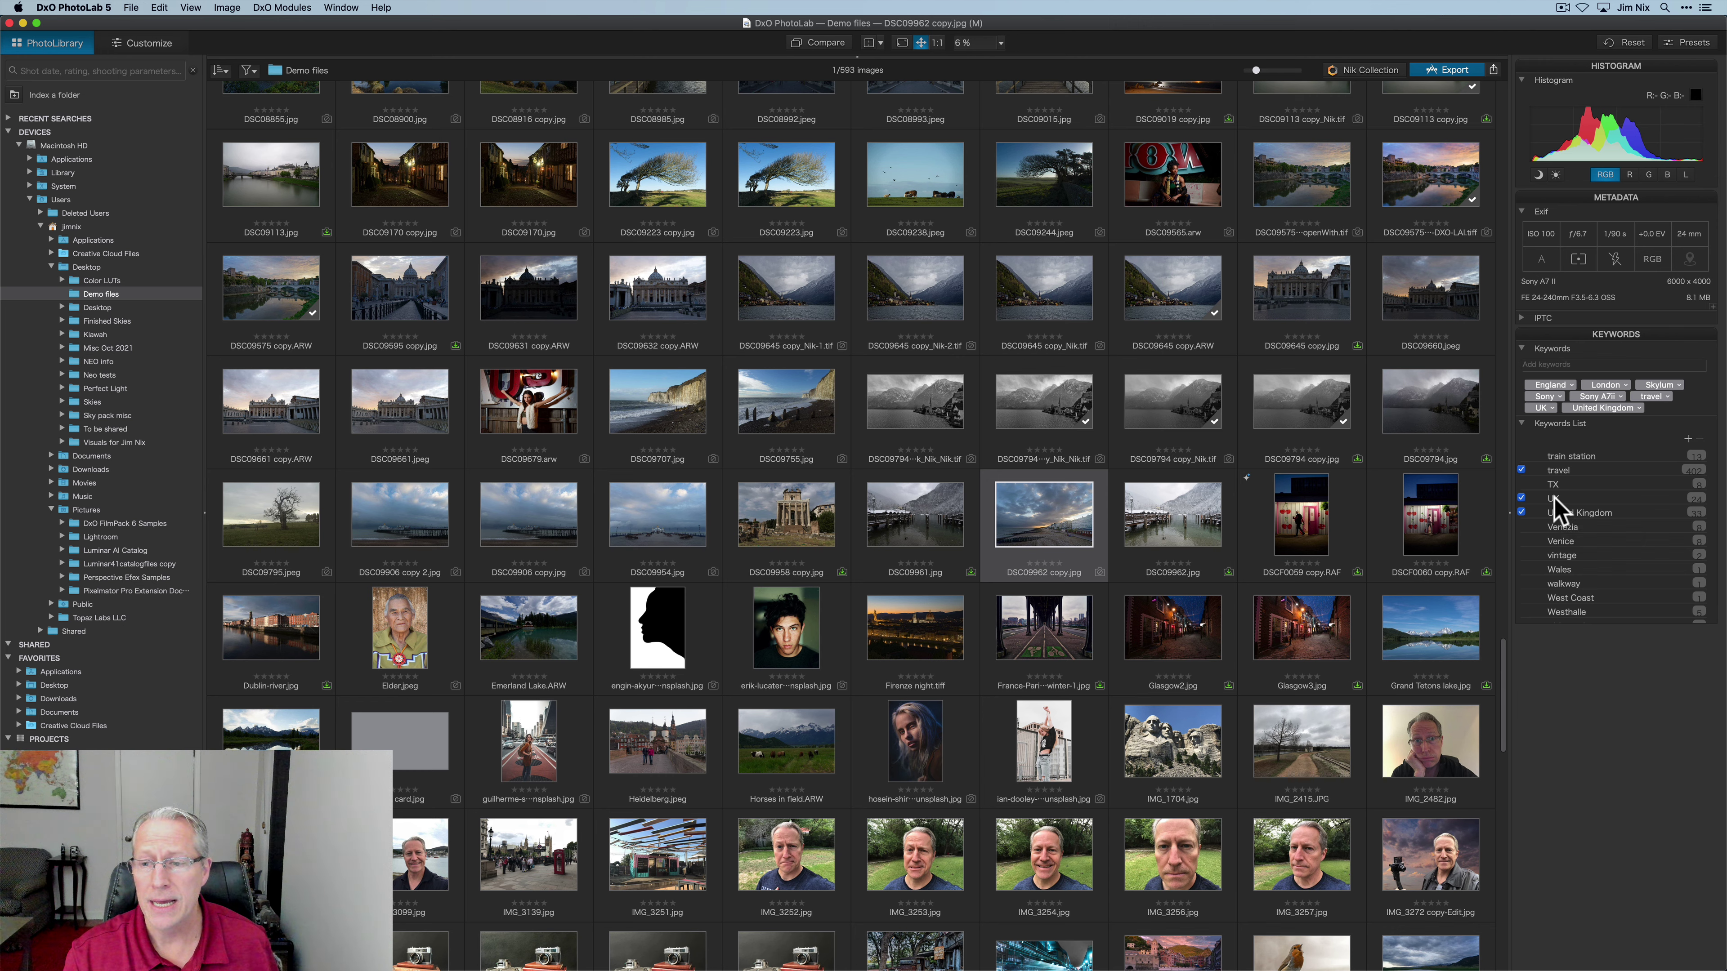
Nest the UK and Wales keywords under United Kingdom in the Keywords List
left_click(1562, 514)
left_click_drag(1561, 515, 1562, 516)
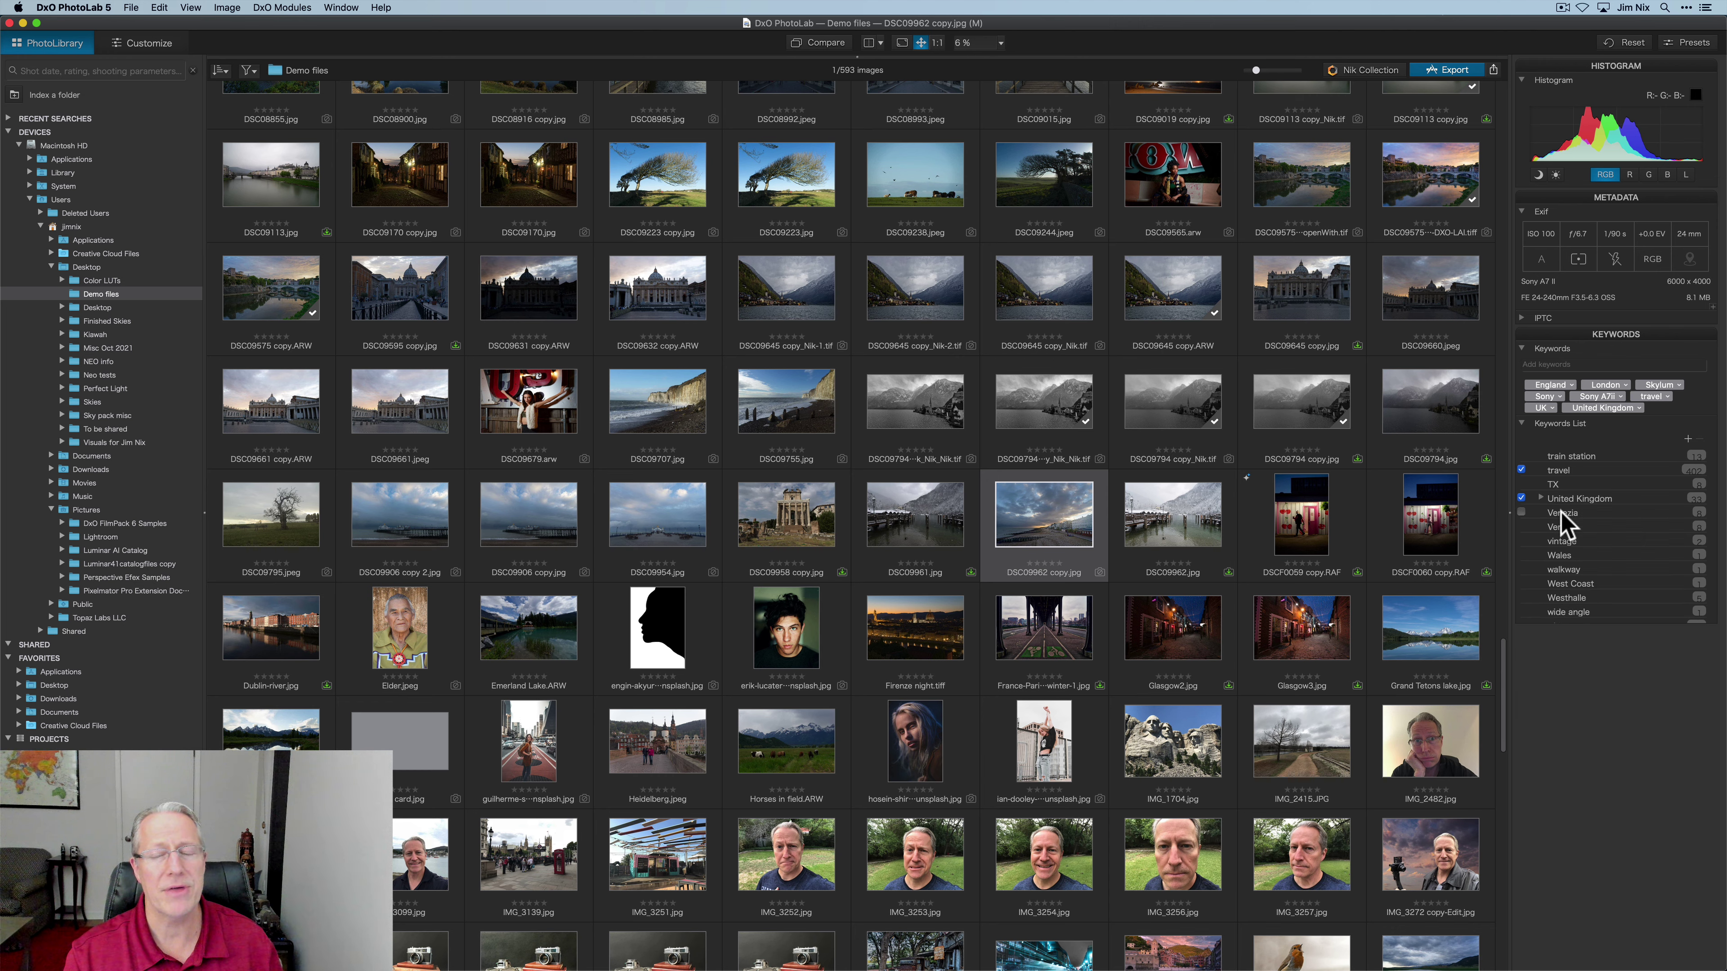
left_click(1541, 498)
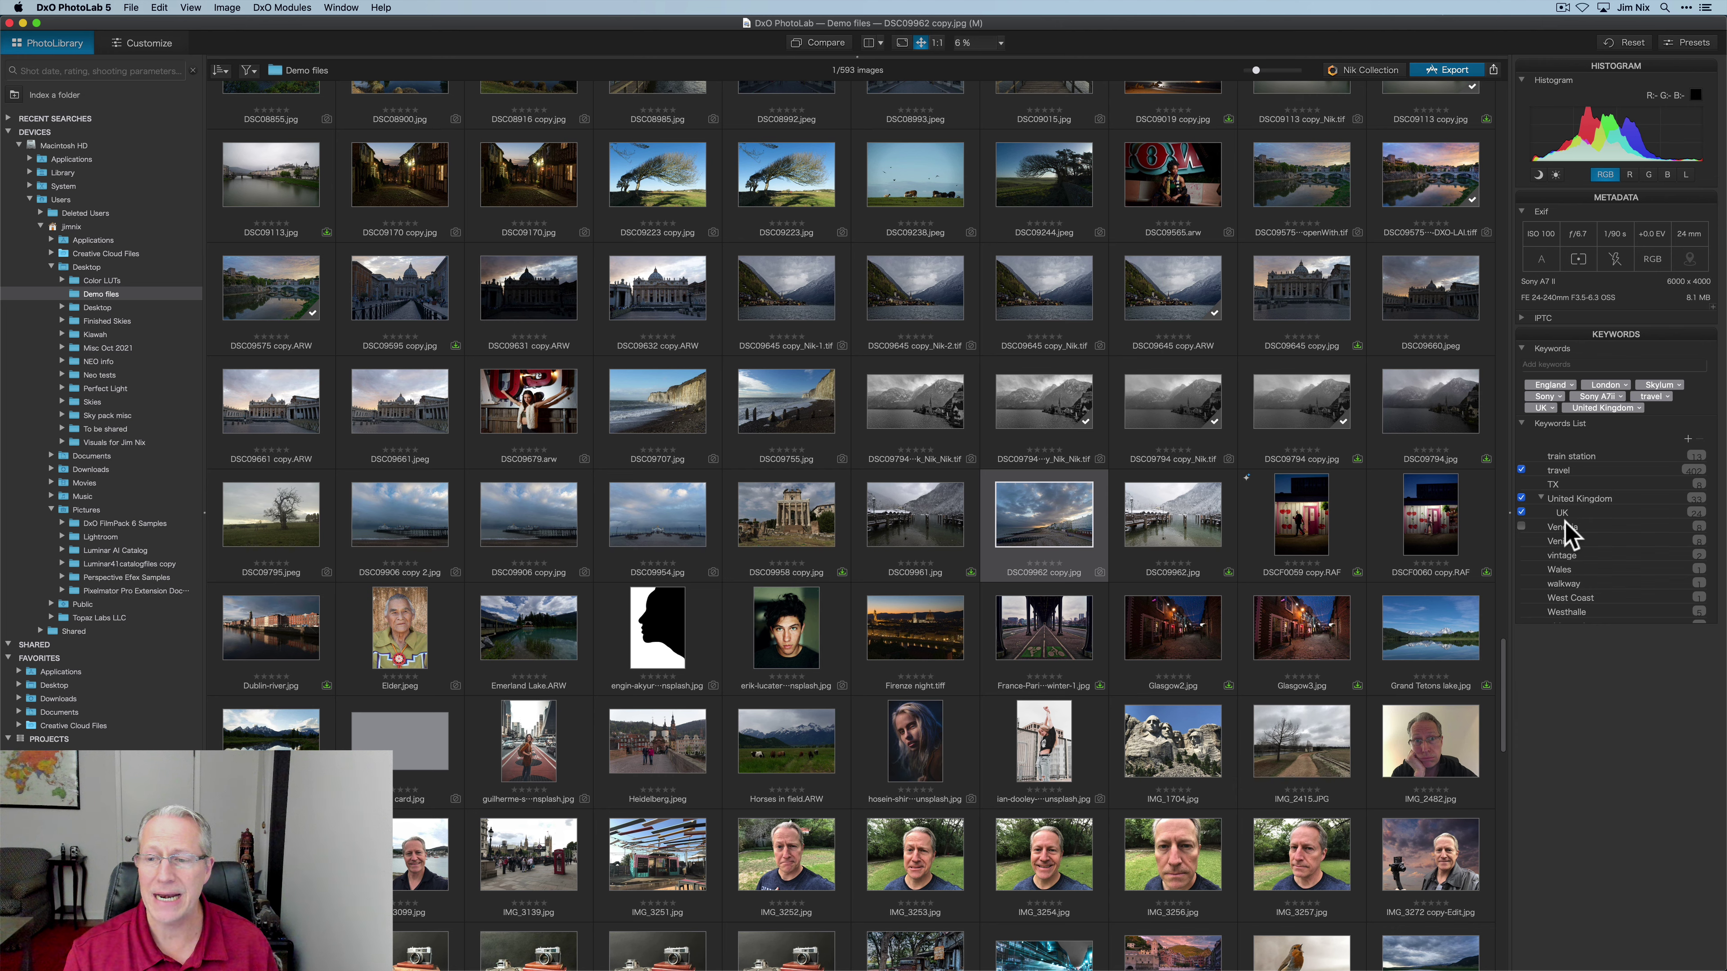
left_click(1544, 498)
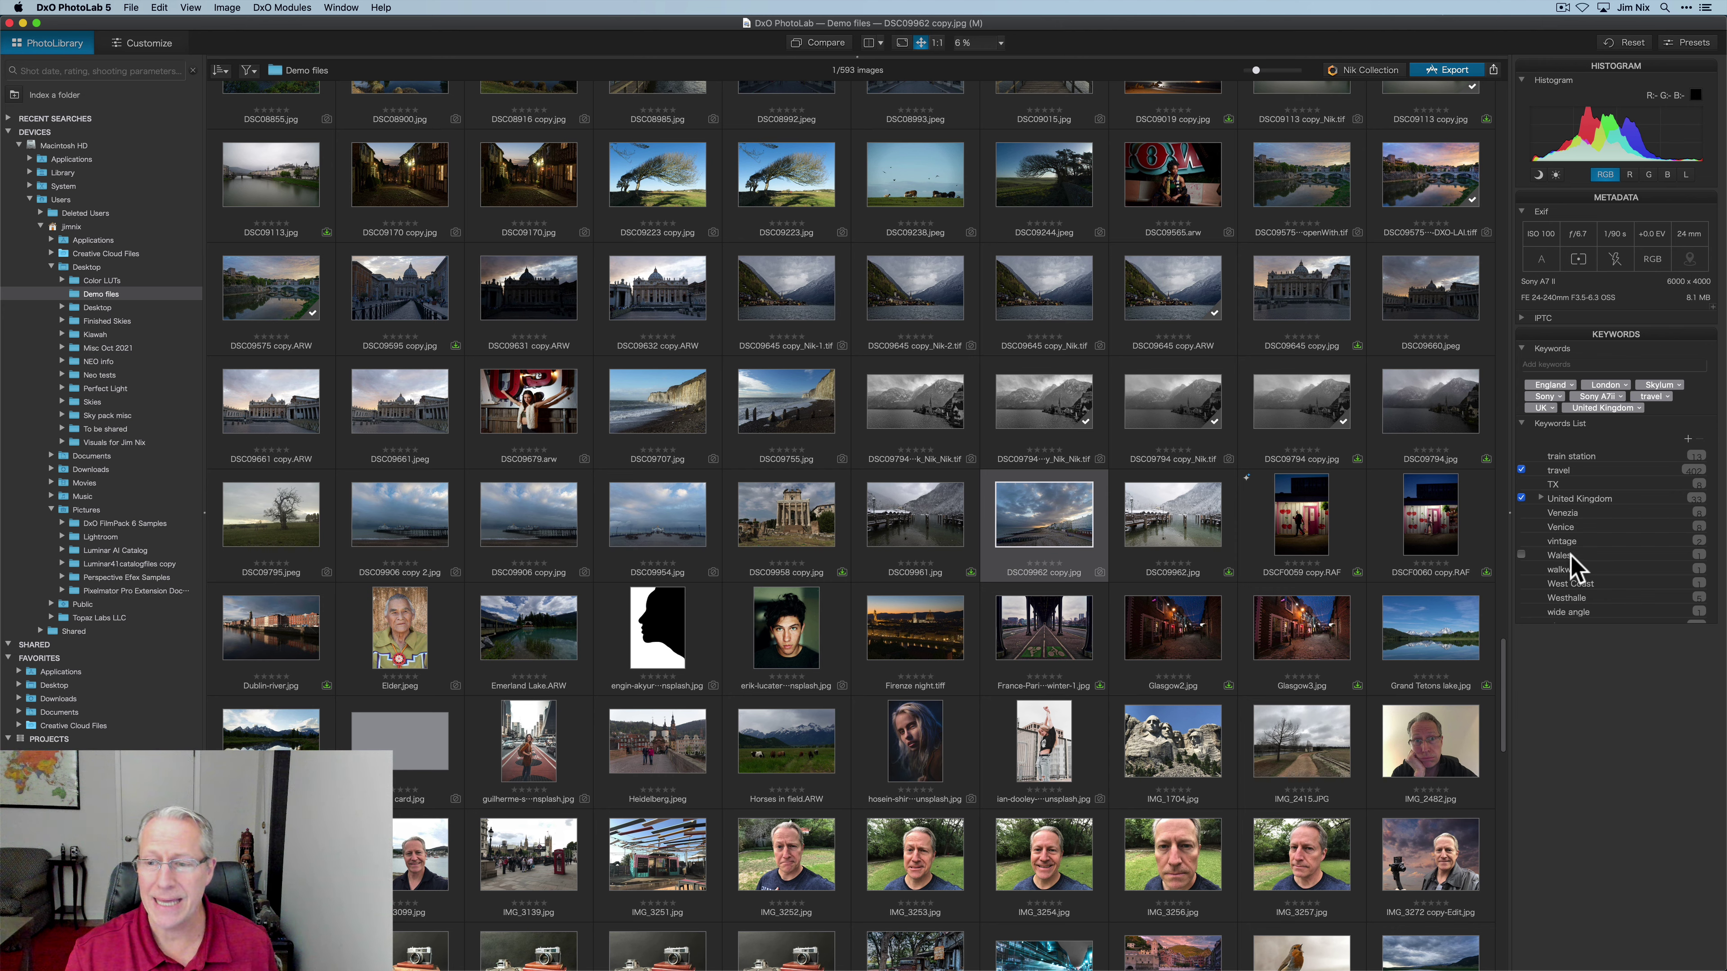
left_click_drag(1573, 566, 1579, 500)
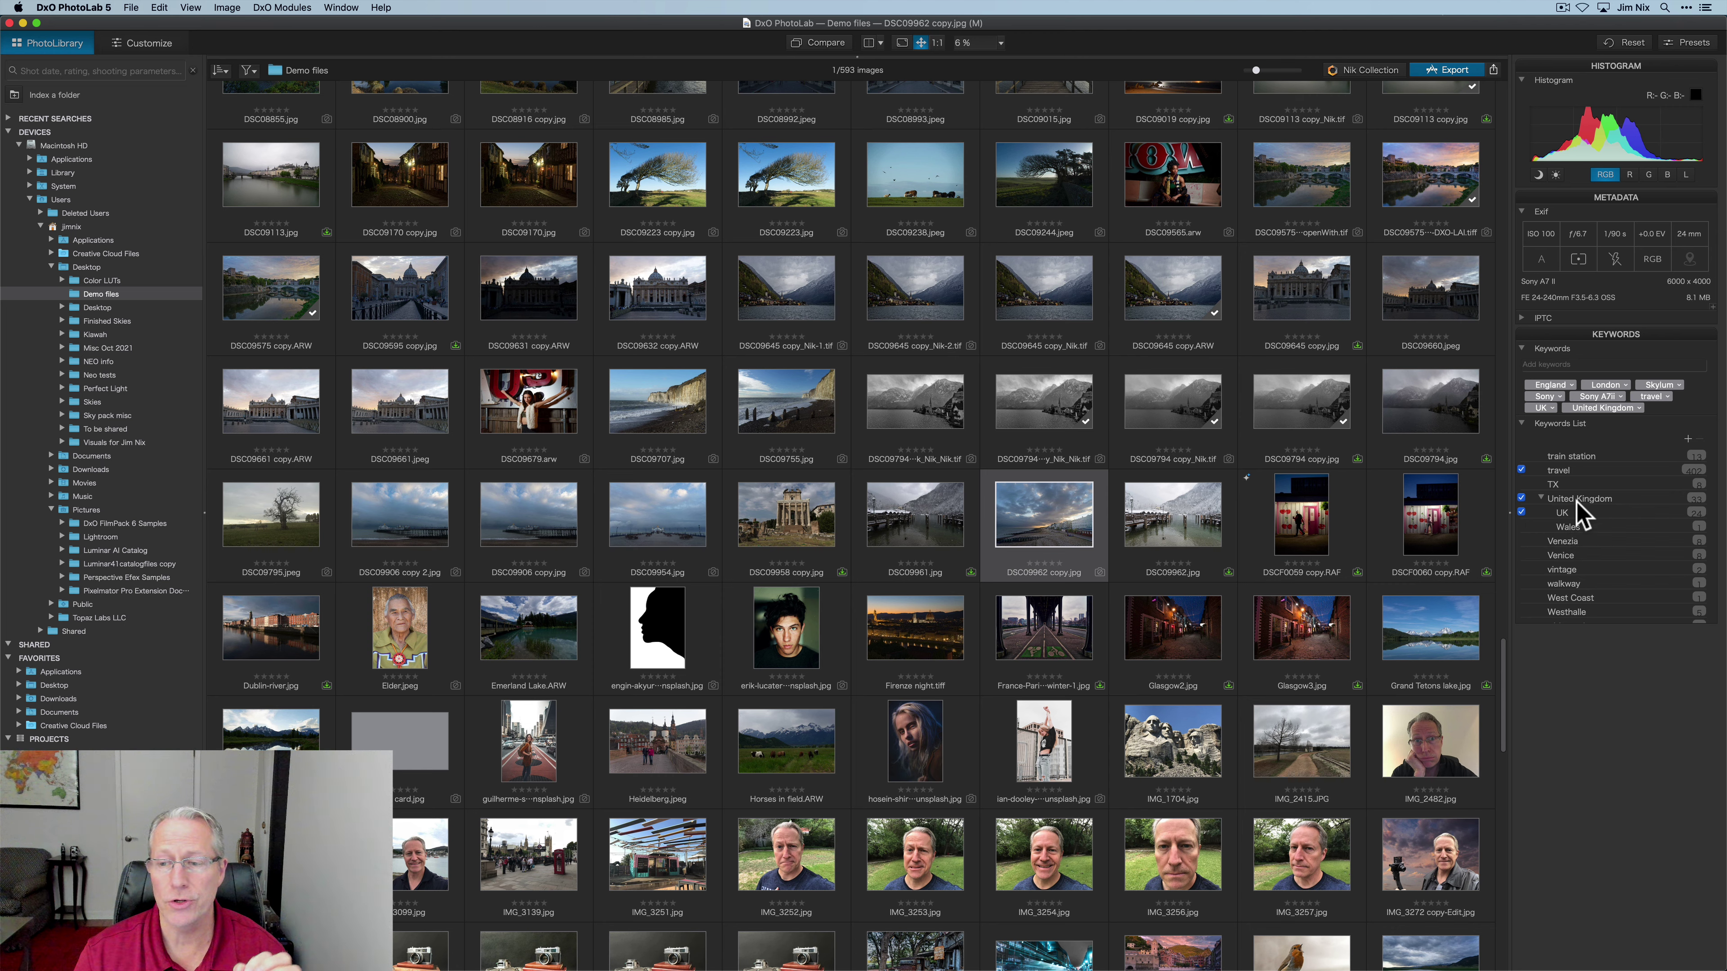
Replace the UK keyword with Wales under United Kingdom on the seafront photo
left_click(1521, 513)
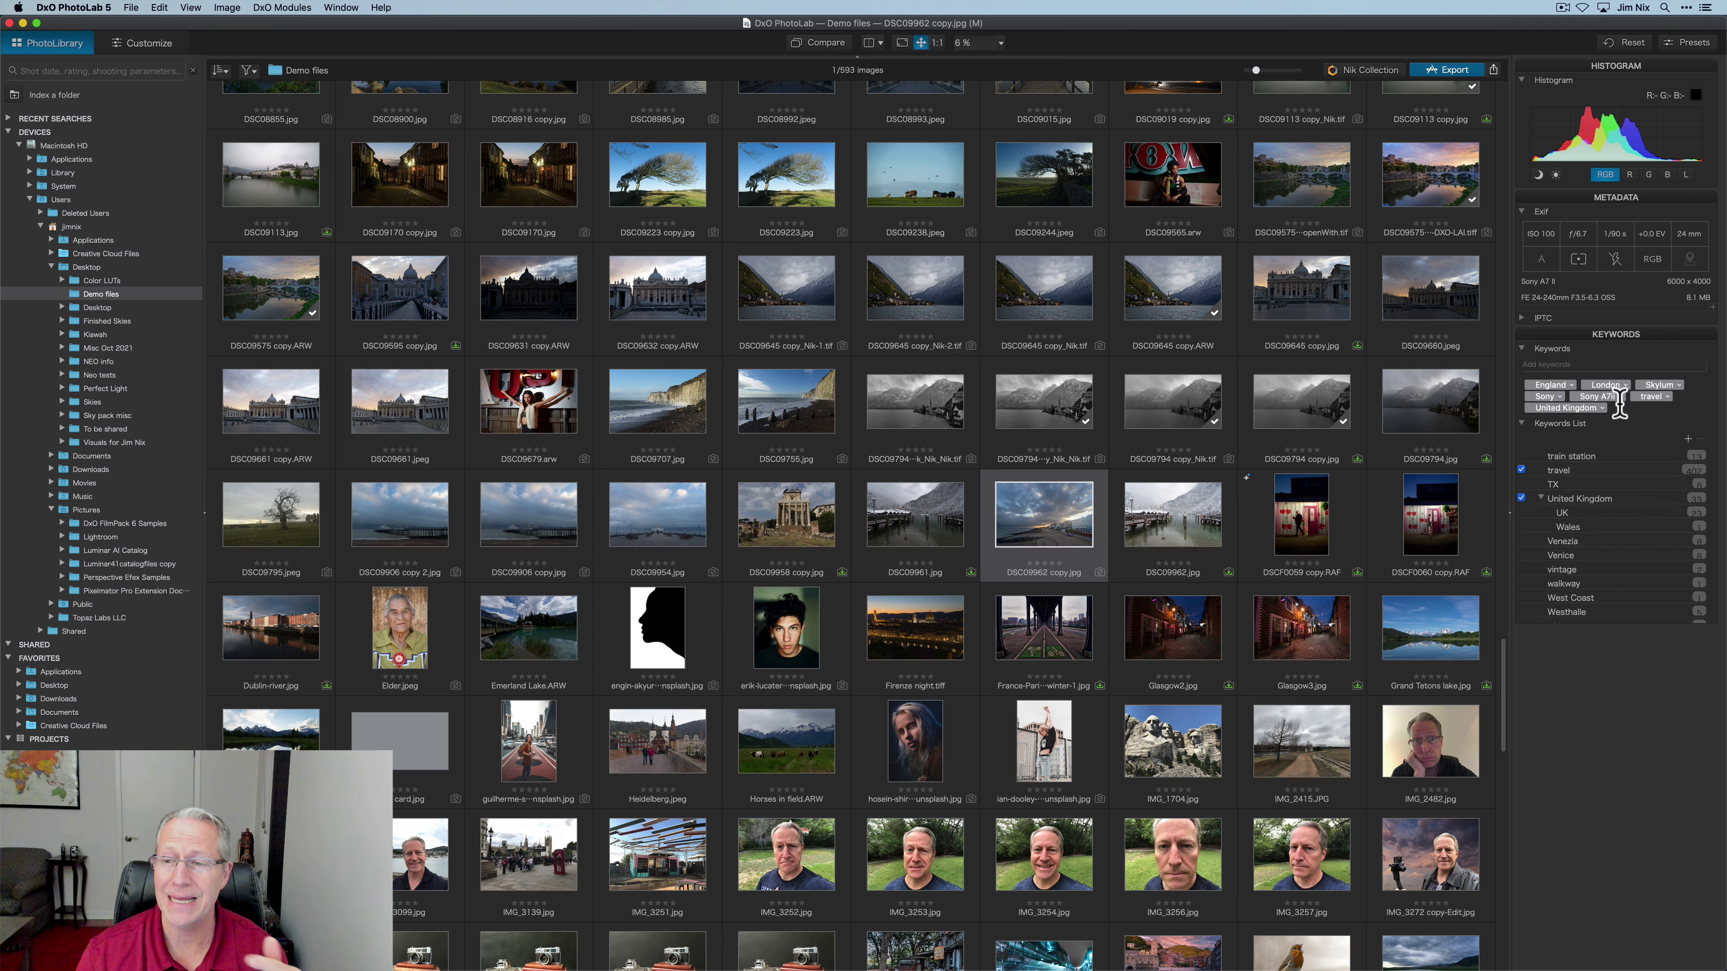
left_click(1521, 527)
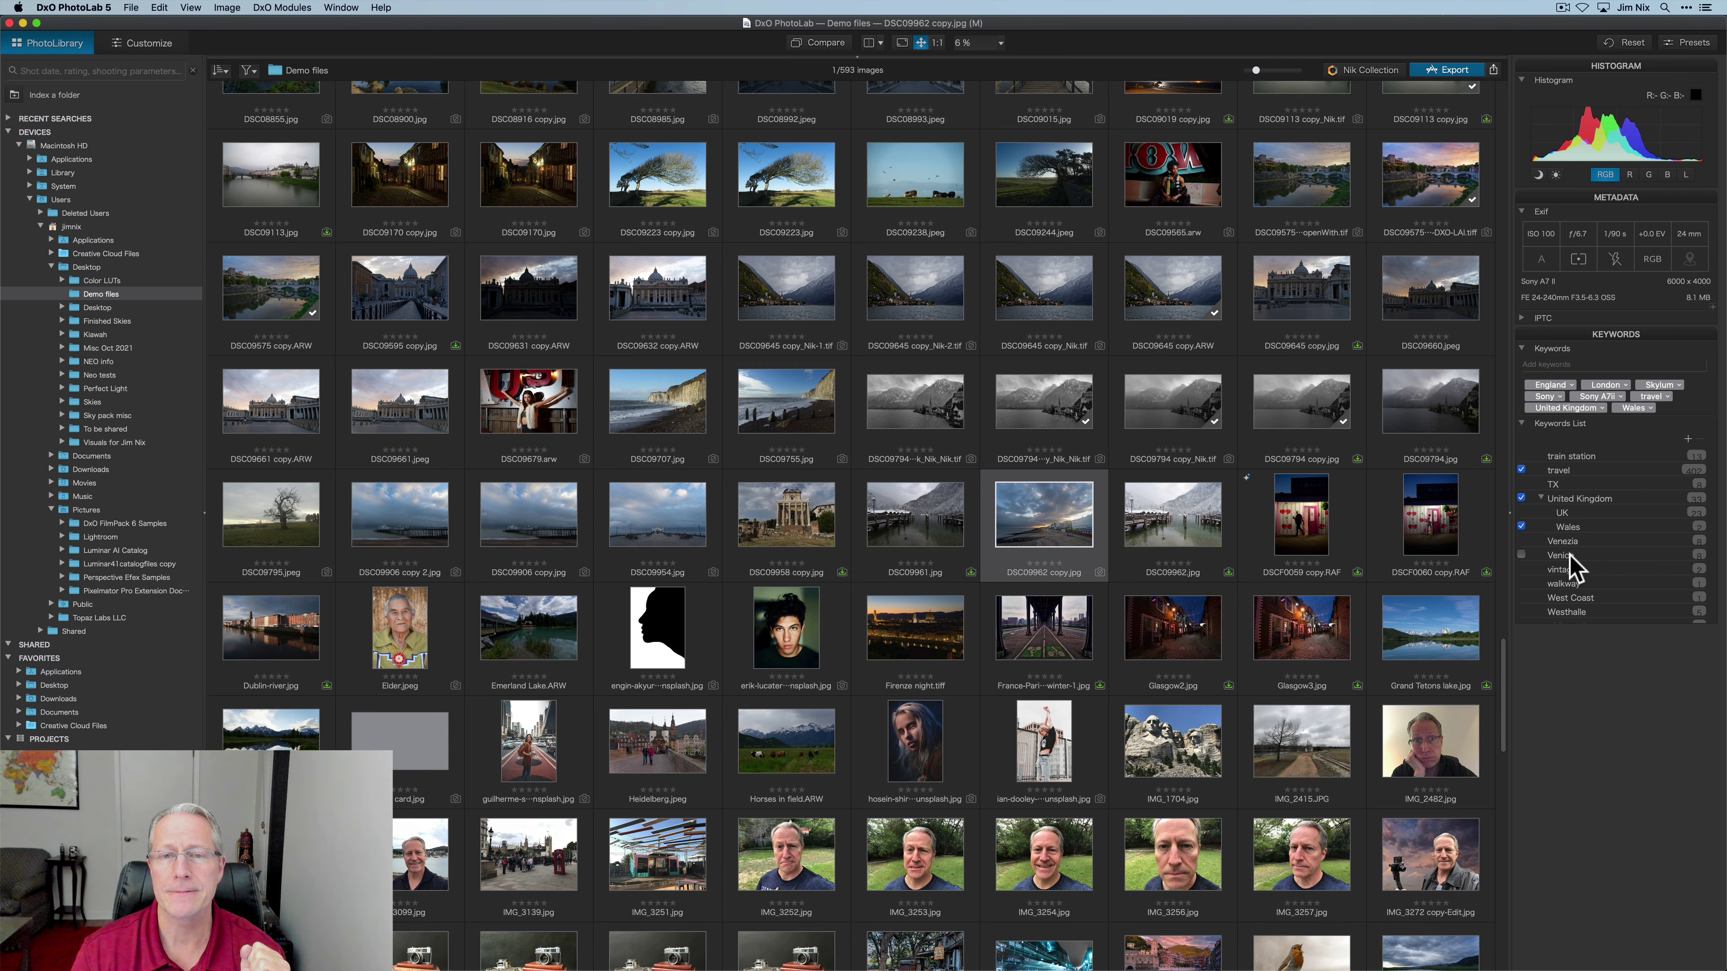
Open DSCF0059 copy.RAF, the night shot of the cherry wall and pink door, in Customize
left_click(1298, 560)
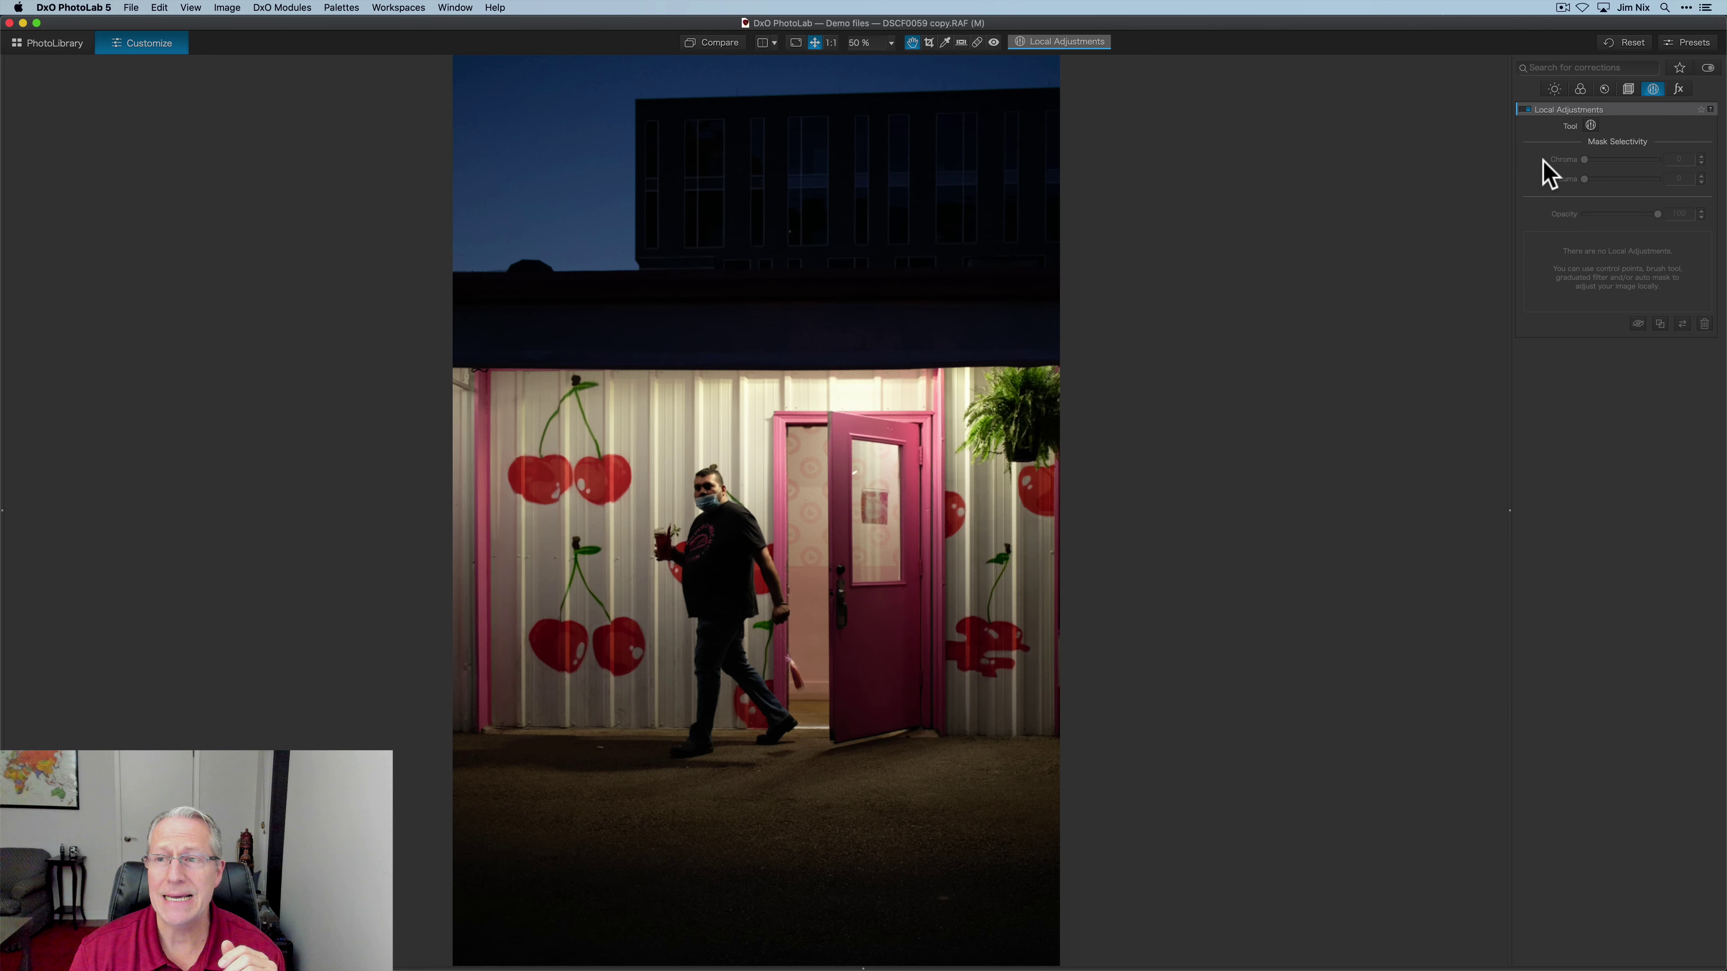
Set DSCF0059 copy.RAF's denoising to DeepPRIME, then go back to PhotoLibrary with G
left_click(1604, 89)
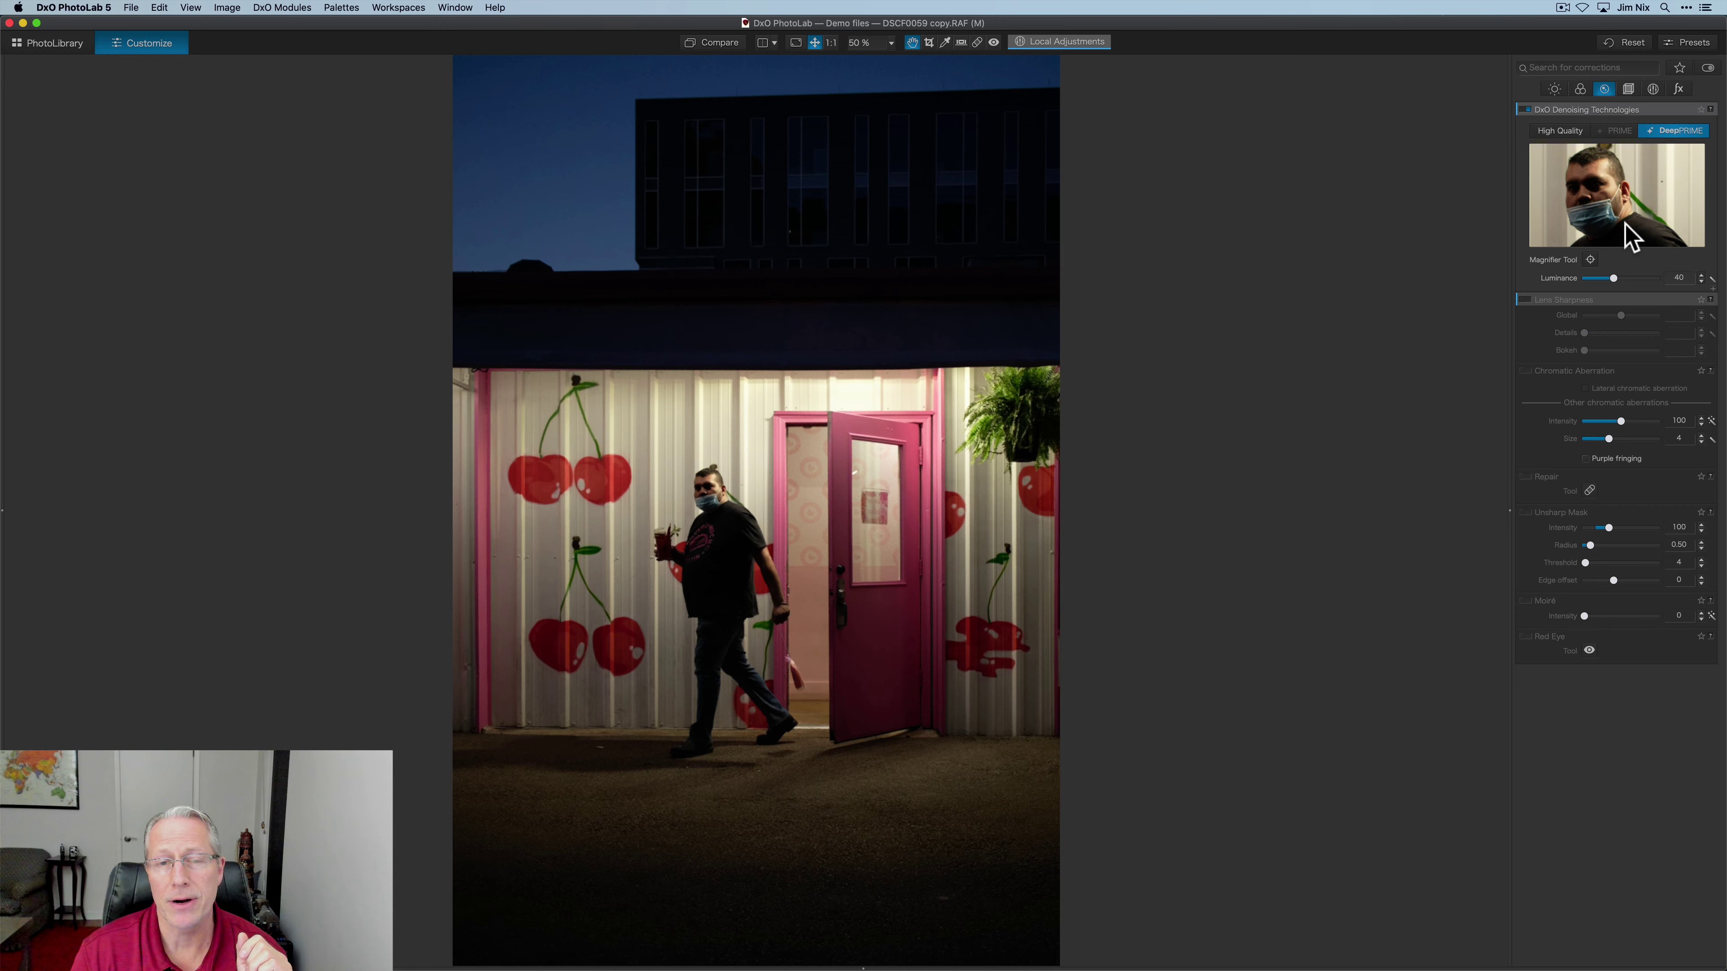
key("g")
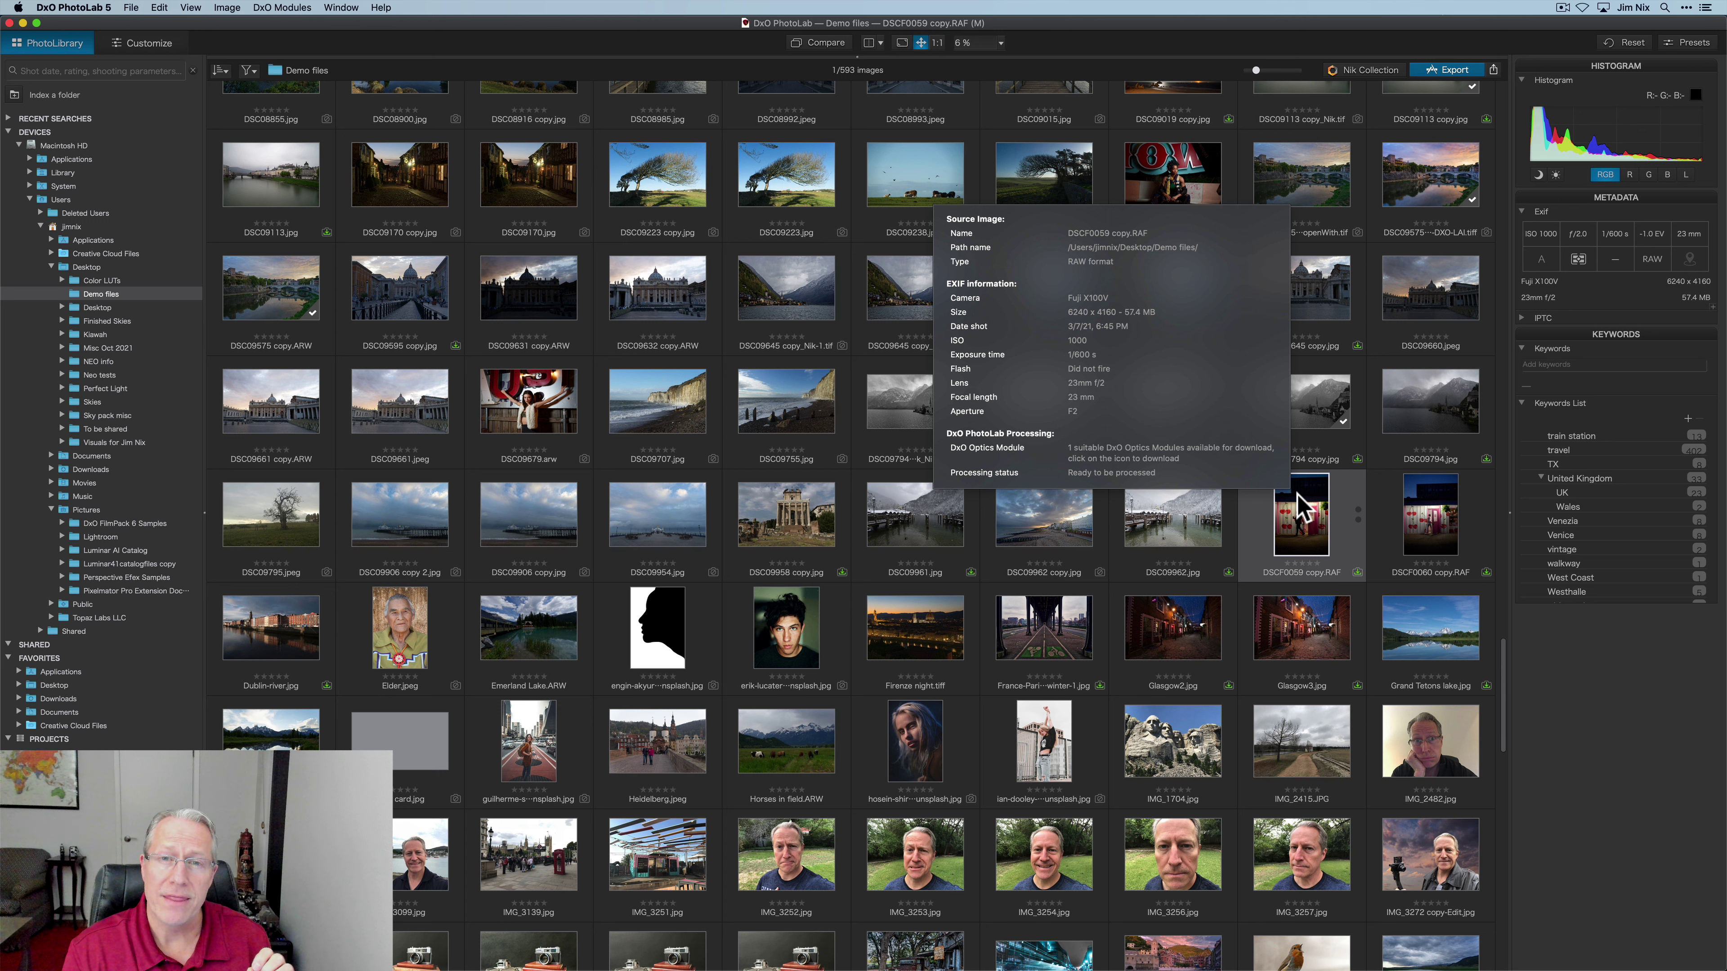